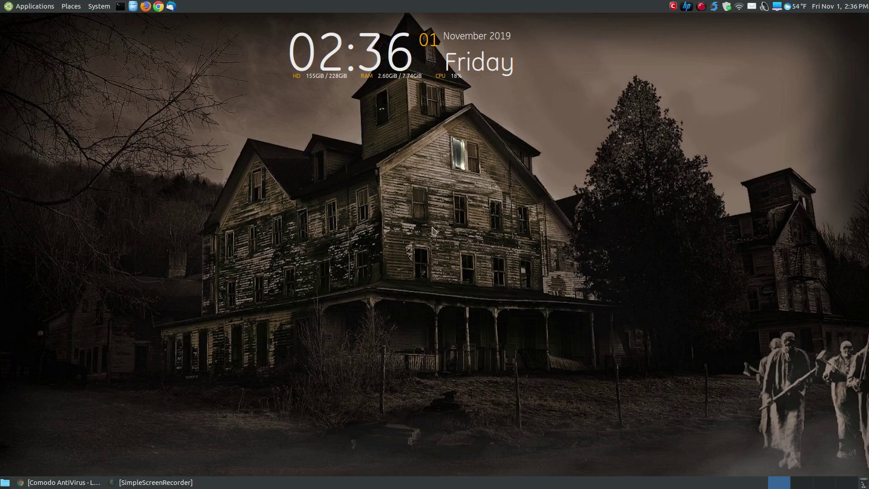
# - Read the Ubuntu documentation article on whether anti-virus software is needed, close that page, and minimize the browser
pyautogui.click(47, 482)
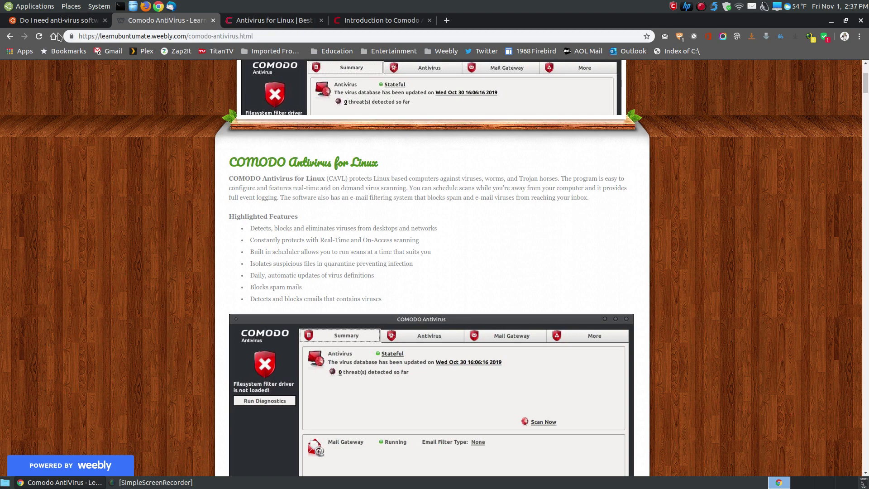
pyautogui.click(48, 23)
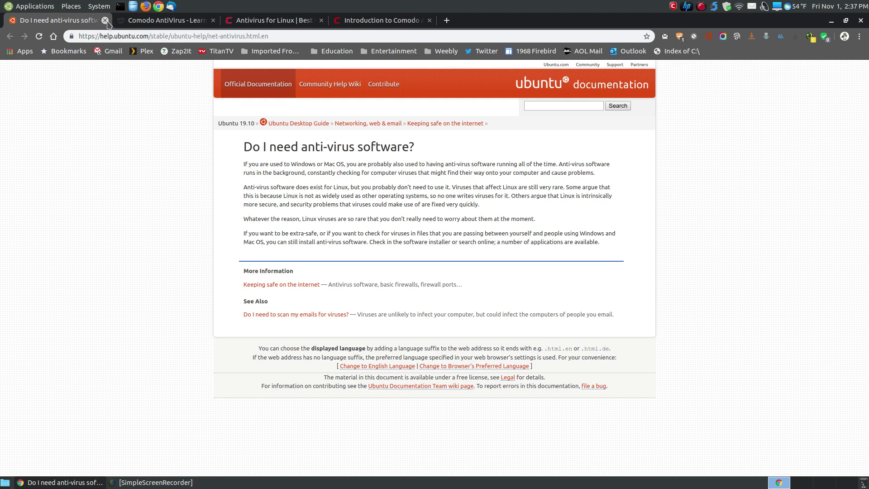
pyautogui.click(105, 20)
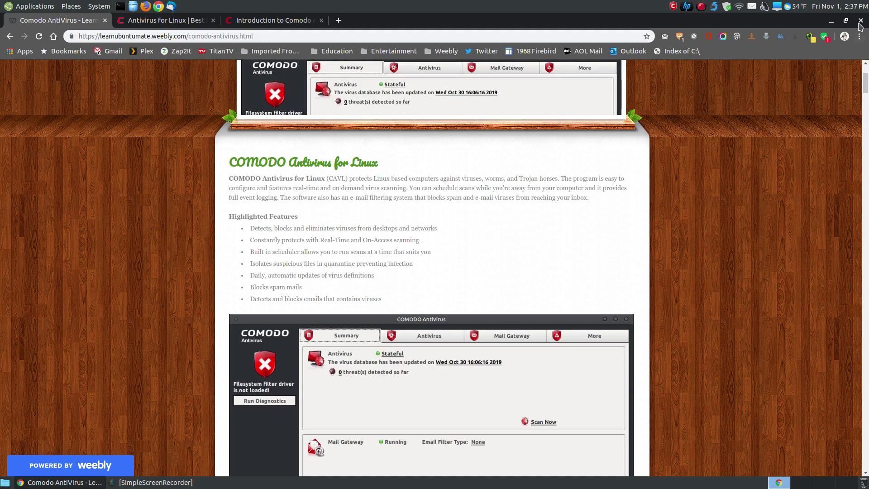
pyautogui.click(832, 20)
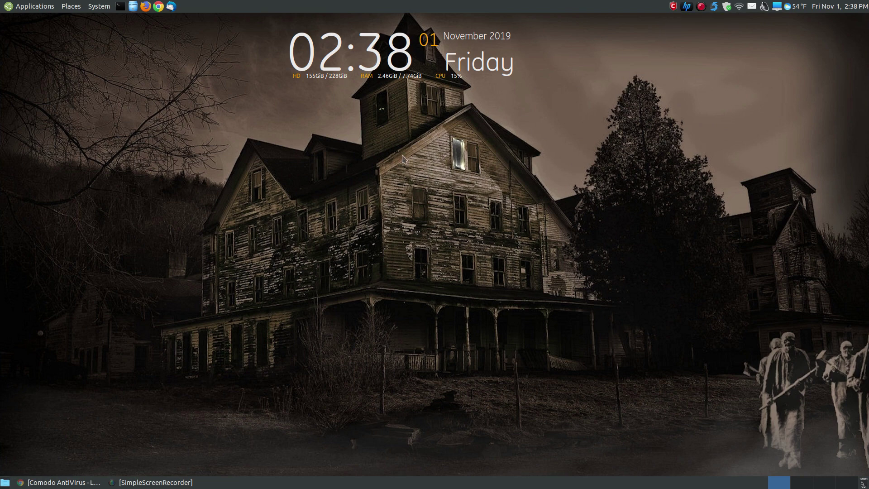
pyautogui.click(132, 6)
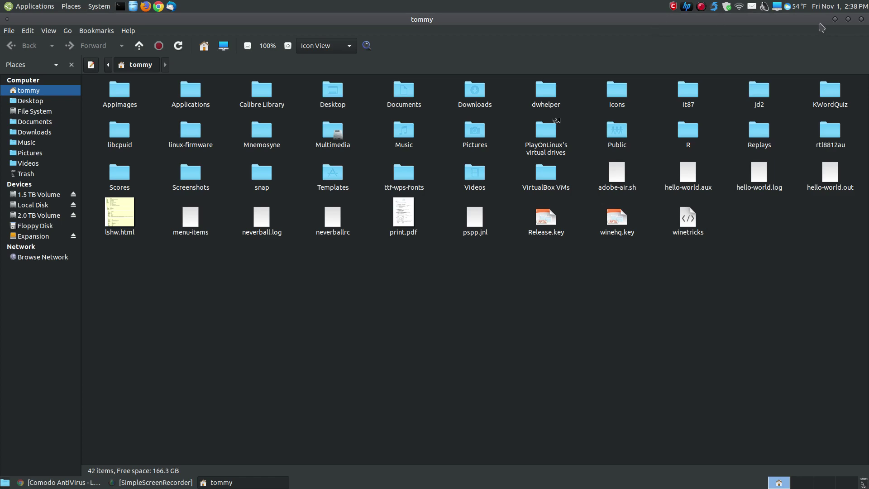
pyautogui.click(862, 19)
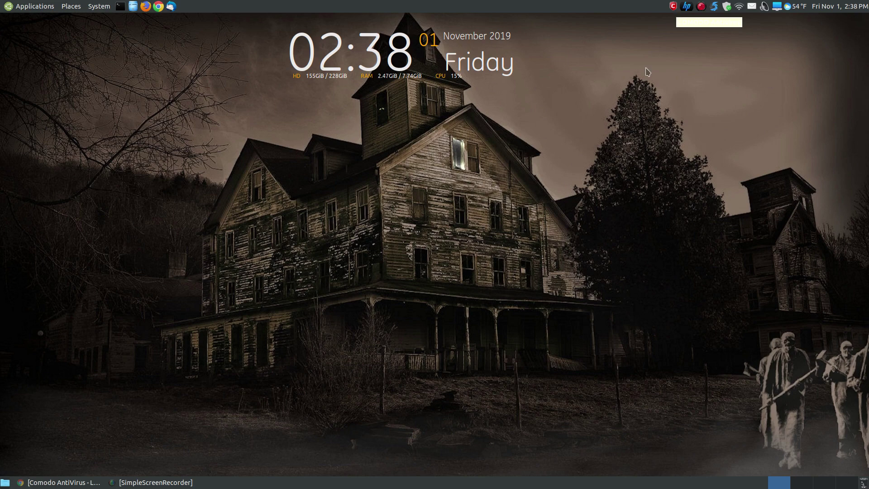
# - Examine the highlighted features on the Comodo AntiVirus page and the introduction and guide structure on the Comodo Help page
pyautogui.click(68, 483)
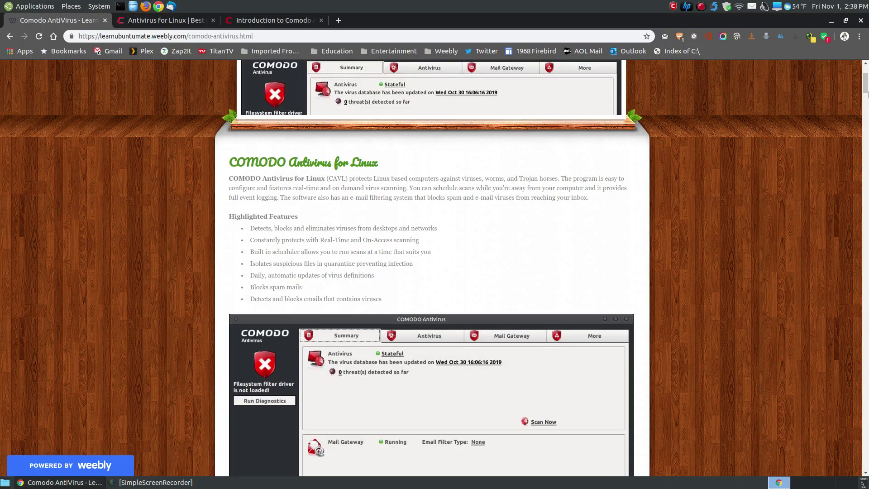
pyautogui.moveTo(866, 83); pyautogui.dragTo(866, 89)
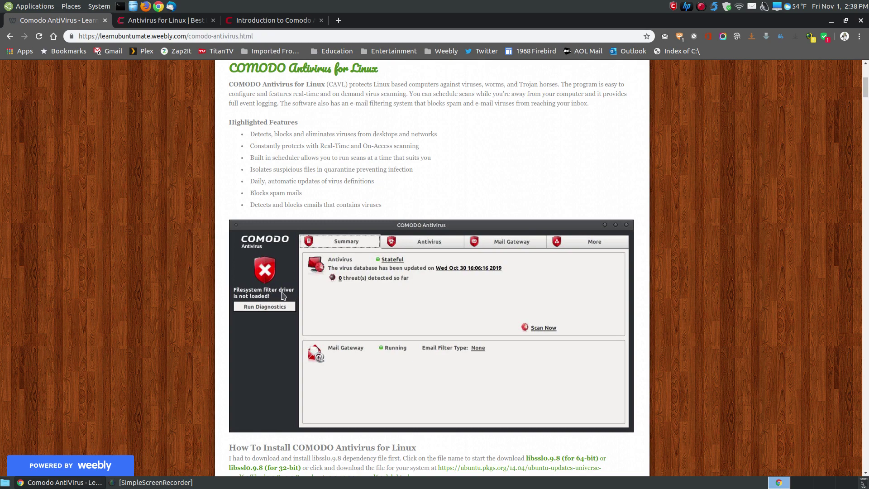
pyautogui.click(269, 22)
pyautogui.scroll(5, 408, 219)
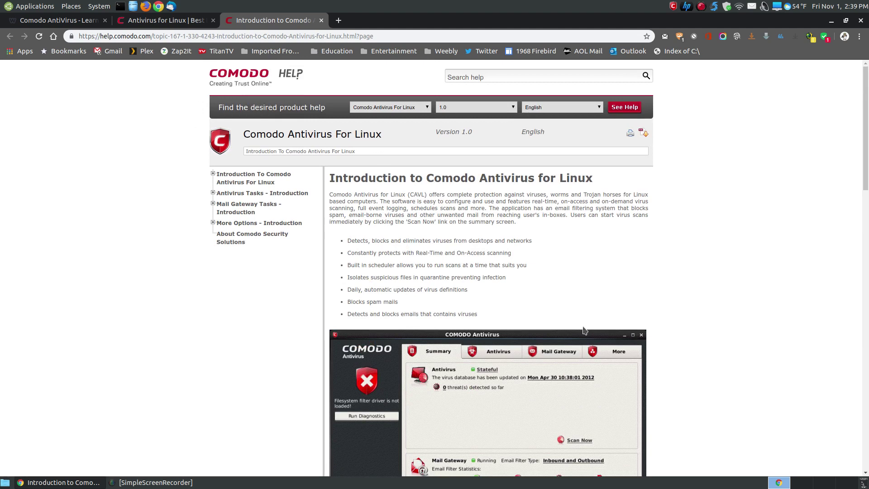
pyautogui.scroll(-4, 656, 277)
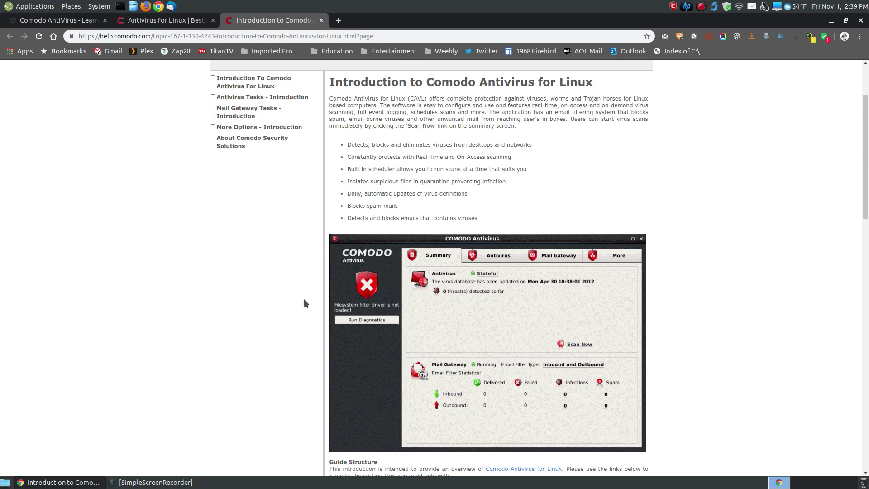
pyautogui.moveTo(867, 172); pyautogui.dragTo(677, 215)
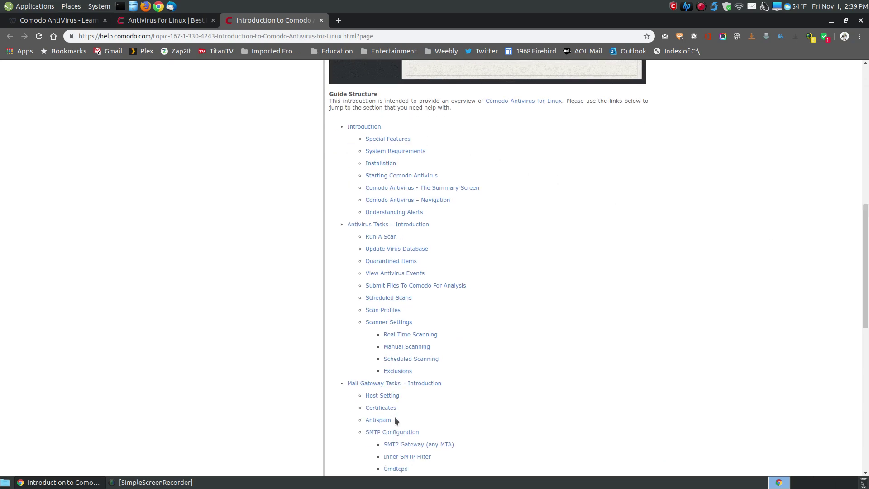
pyautogui.scroll(-3, 606, 237)
pyautogui.scroll(-5, 608, 231)
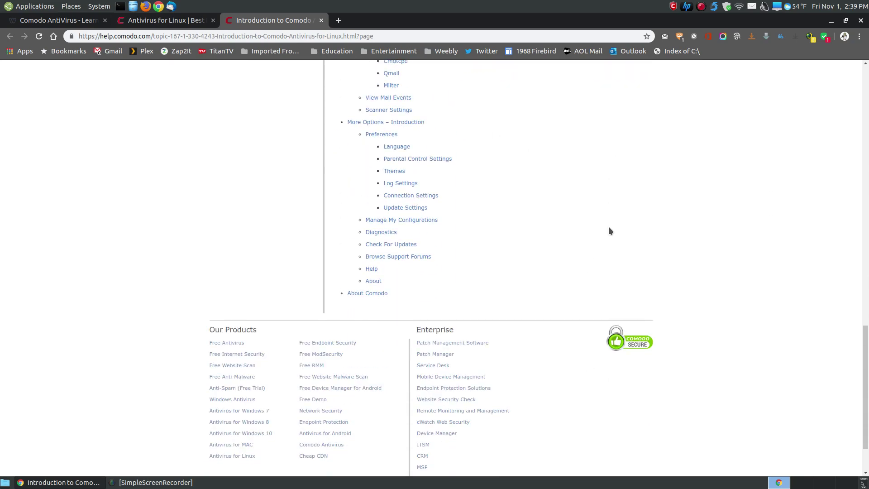
pyautogui.scroll(3, 868, 303)
pyautogui.moveTo(868, 303); pyautogui.dragTo(866, 88)
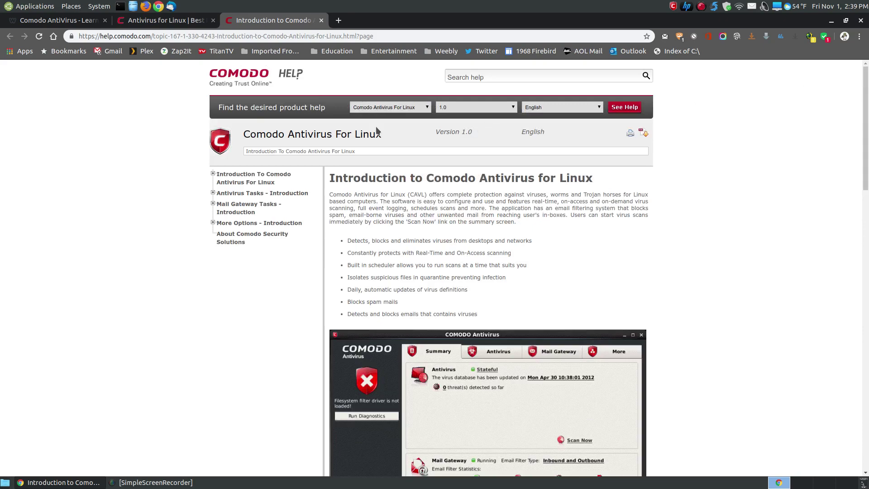
# - Return to the Comodo AntiVirus page and read the How To Install section about the libssl0.9.8 dependency
pyautogui.click(50, 21)
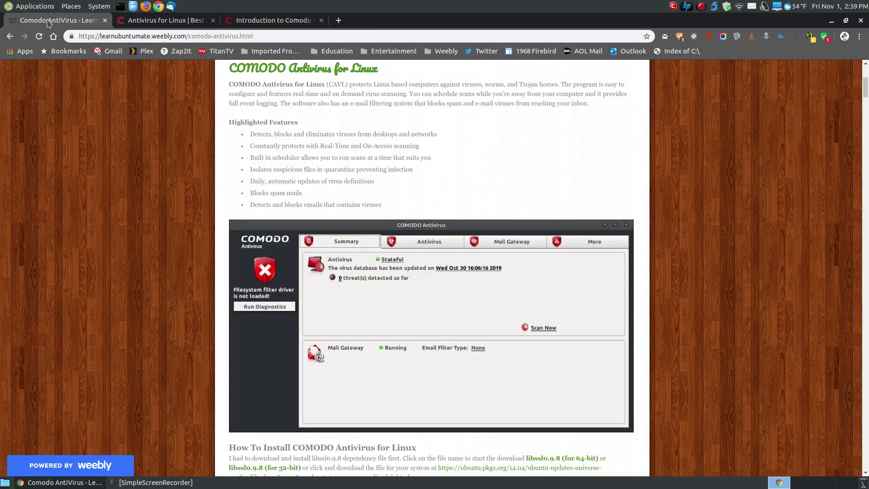
pyautogui.moveTo(867, 85); pyautogui.dragTo(864, 471)
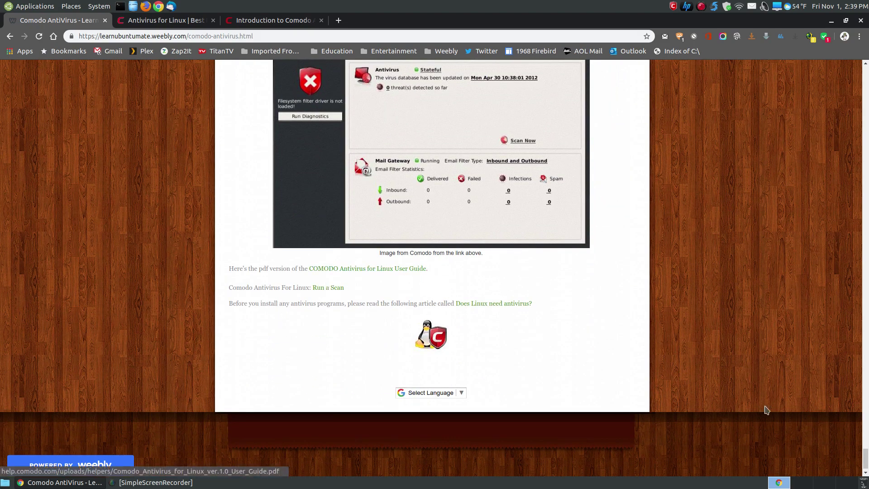
pyautogui.scroll(3, 865, 458)
pyautogui.moveTo(866, 452); pyautogui.dragTo(867, 105)
pyautogui.scroll(5, 866, 101)
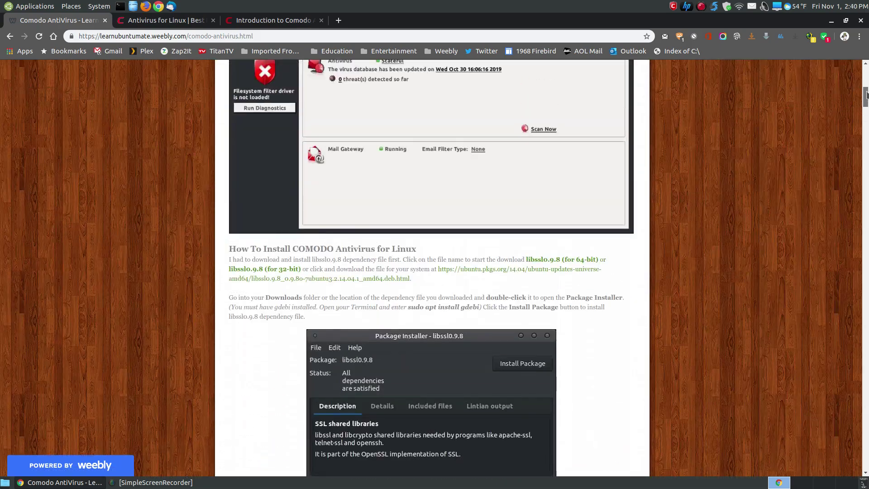
pyautogui.scroll(4, 709, 227)
pyautogui.scroll(-2, 707, 225)
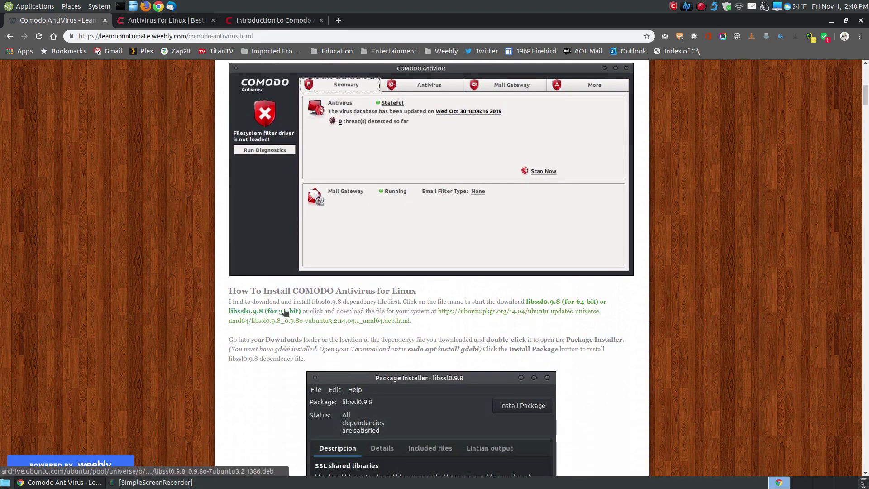
pyautogui.scroll(-3, 753, 302)
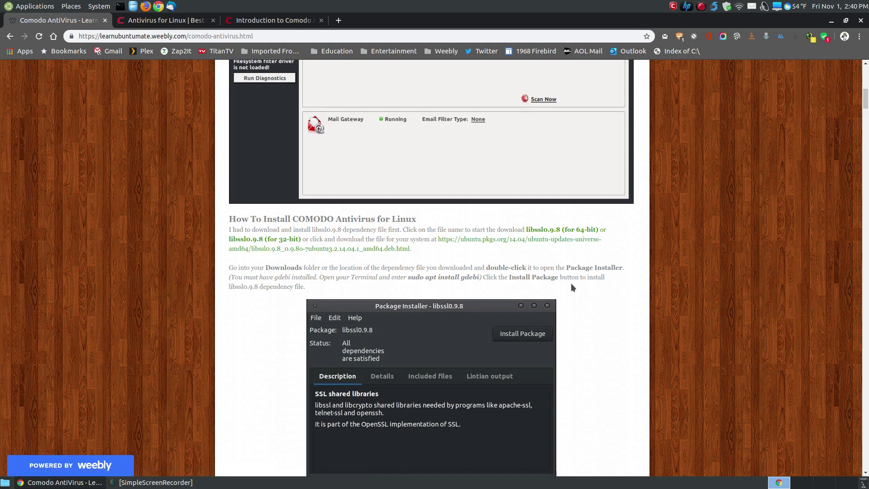
# - Open the libssl0.9.8 amd64 .deb file from Downloads in Package Installer and check the web page's gdebi install command
pyautogui.click(132, 6)
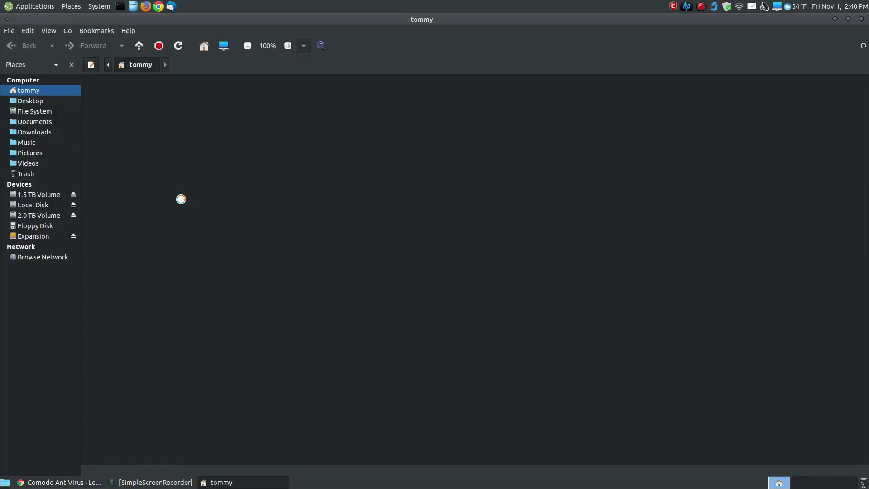
pyautogui.click(37, 133)
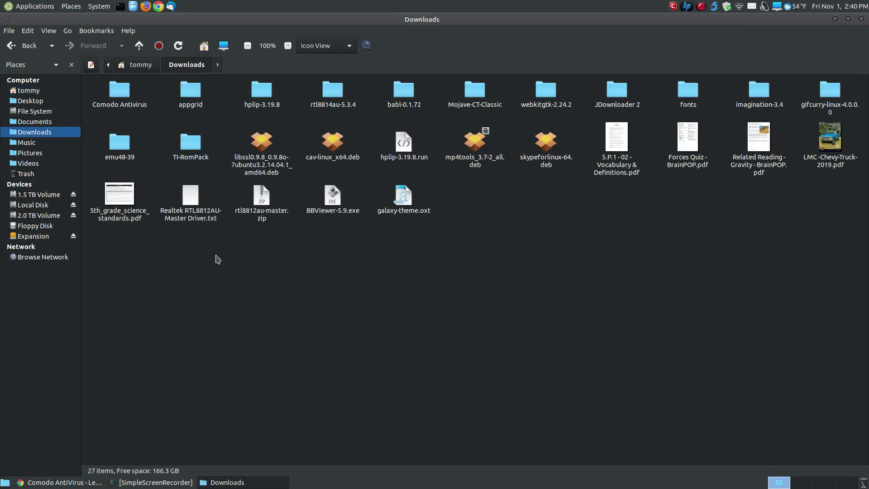
pyautogui.click(257, 151)
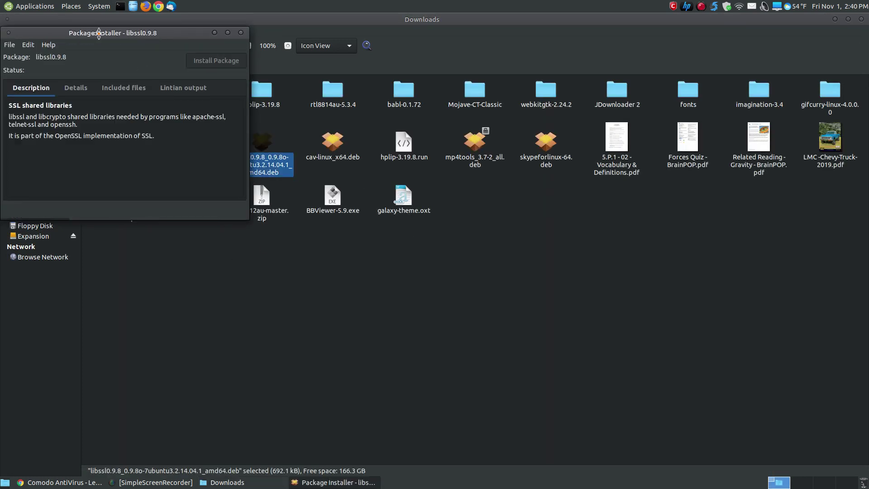
pyautogui.moveTo(101, 35); pyautogui.dragTo(419, 181)
pyautogui.click(64, 482)
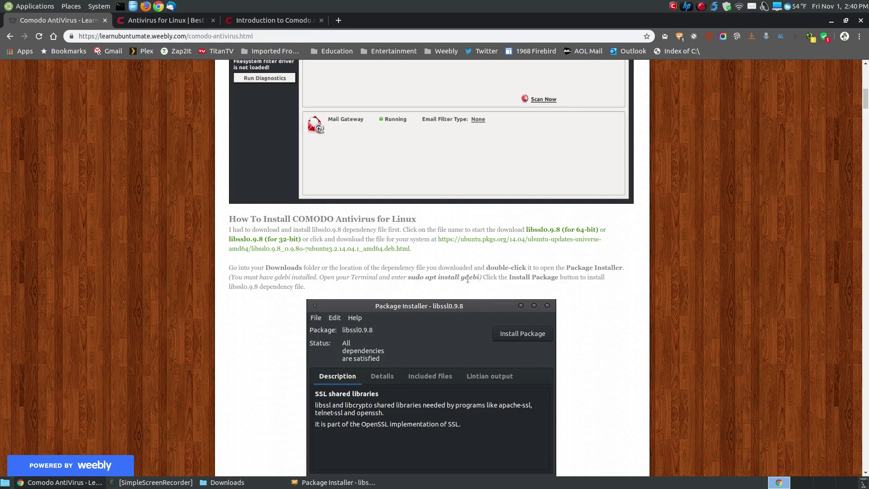
pyautogui.click(832, 21)
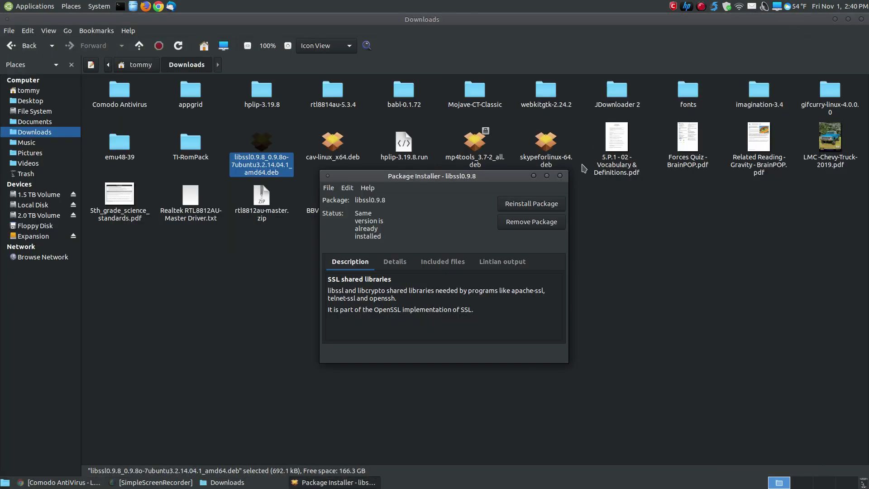
# - Inspect the libssl0.9.8 package status with the Downloads window minimized, and close Package Installer
pyautogui.moveTo(514, 181); pyautogui.dragTo(492, 206)
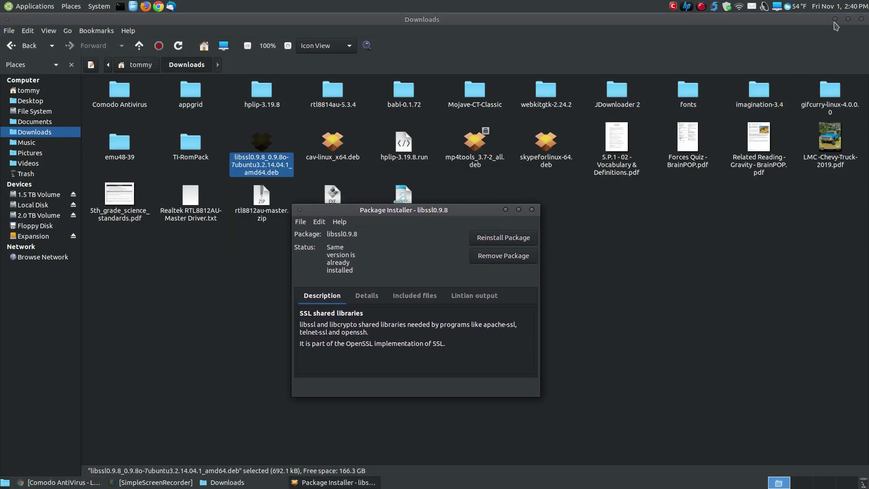
pyautogui.click(837, 25)
pyautogui.click(834, 21)
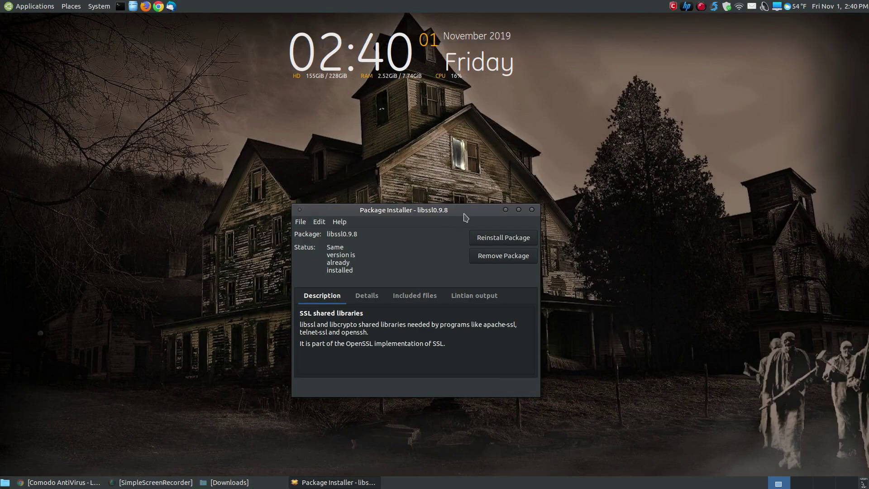
pyautogui.moveTo(391, 215); pyautogui.dragTo(409, 142)
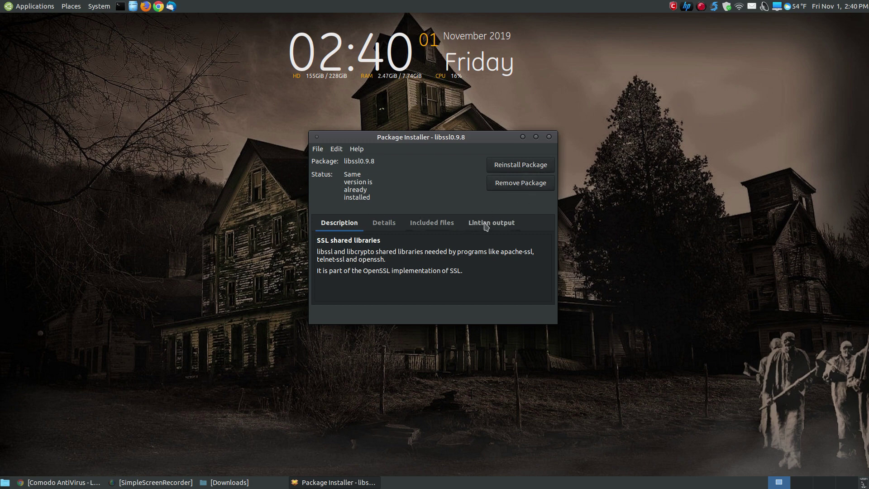
pyautogui.click(549, 137)
# - Read on through the web page's installation instructions to the Comodo Antivirus for Linux download section
pyautogui.click(59, 482)
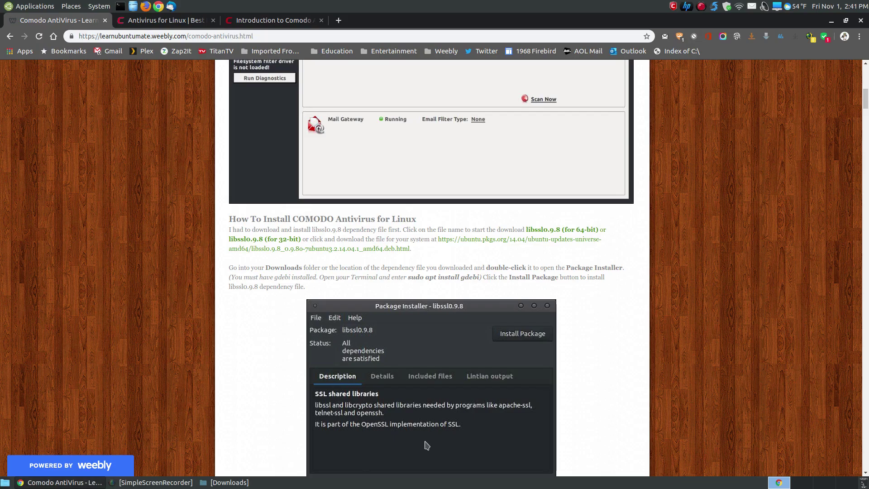
pyautogui.scroll(-15, 734, 241)
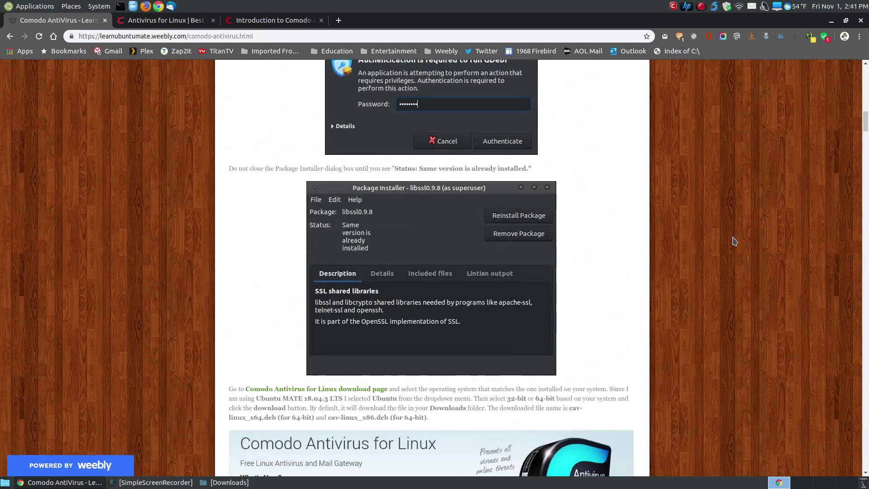
pyautogui.scroll(-4, 503, 179)
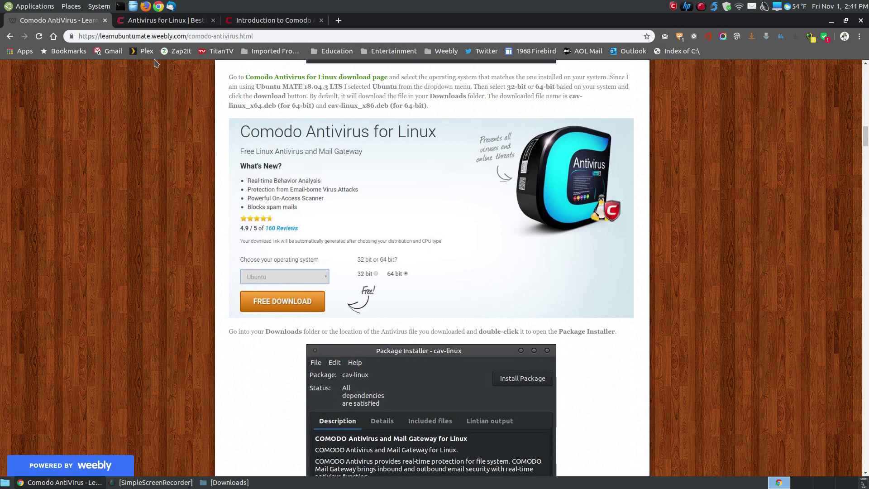
# - On Comodo's Antivirus for Linux download page, choose Ubuntu as the operating system
pyautogui.click(376, 263)
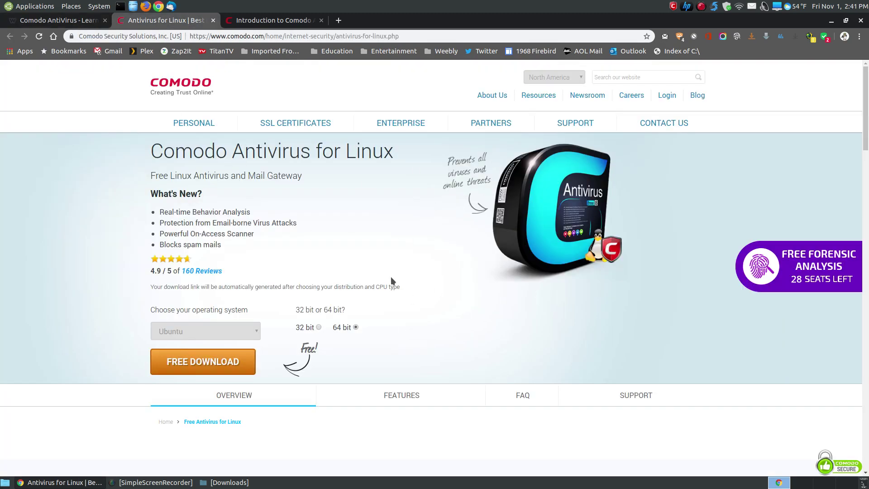
pyautogui.scroll(-2, 427, 223)
pyautogui.scroll(1, 292, 151)
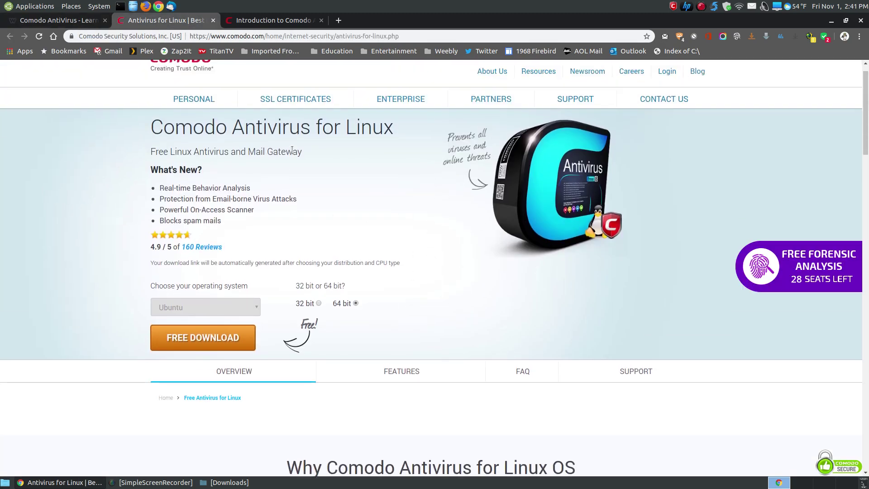
pyautogui.click(254, 306)
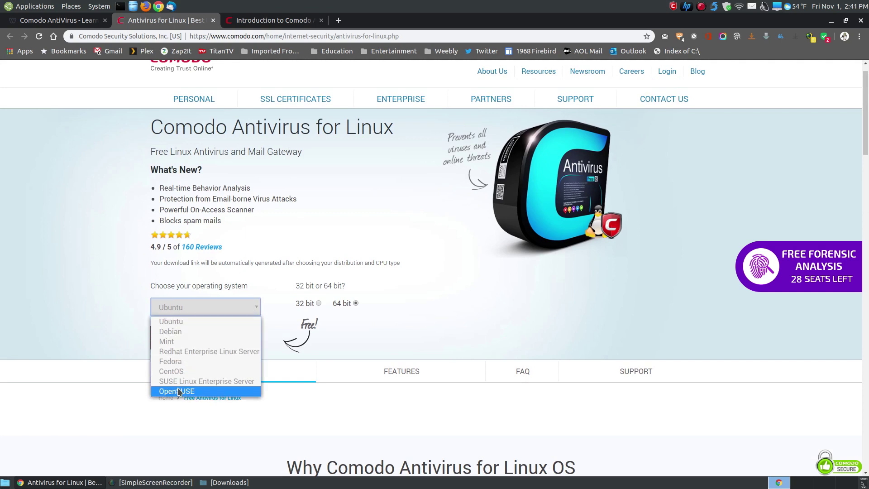
pyautogui.click(183, 322)
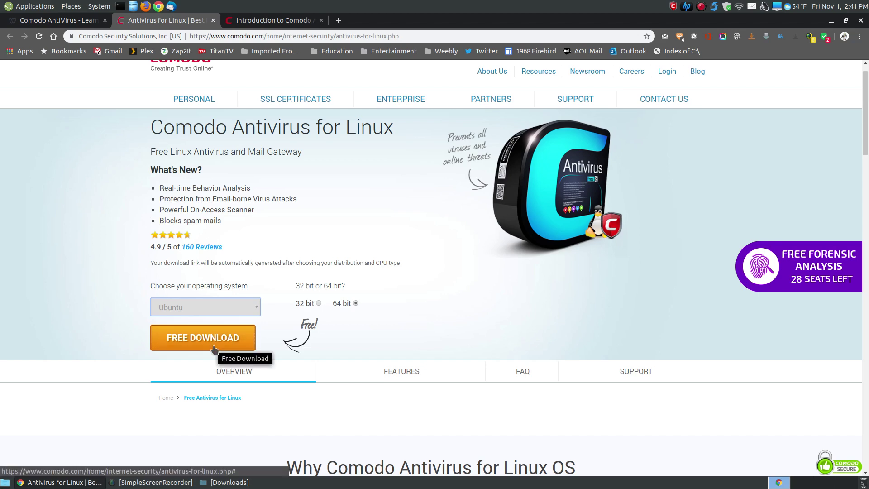
# - Switch to the Downloads folder and select the cav-linux_x64.deb package
pyautogui.click(240, 483)
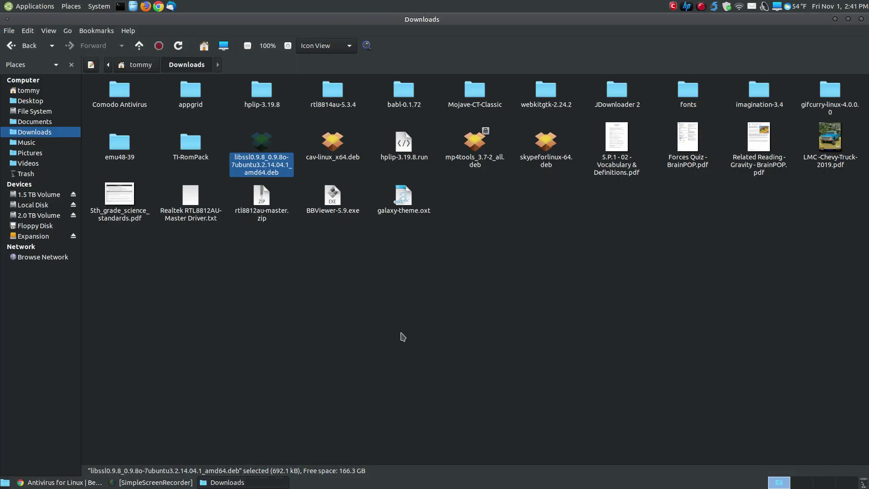
pyautogui.click(334, 137)
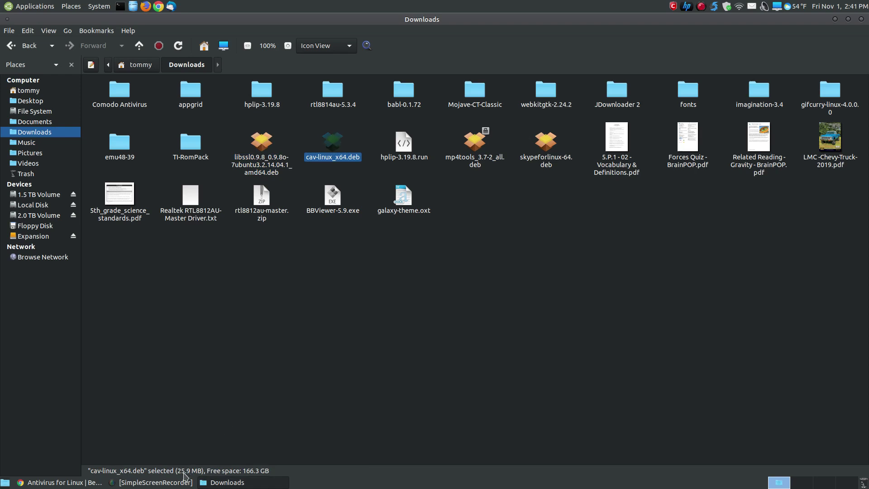
# - Open cav-linux_x64.deb in Package Installer, inspect its status with the Downloads and browser windows out of the way, and close the installer
pyautogui.doubleClick(333, 141)
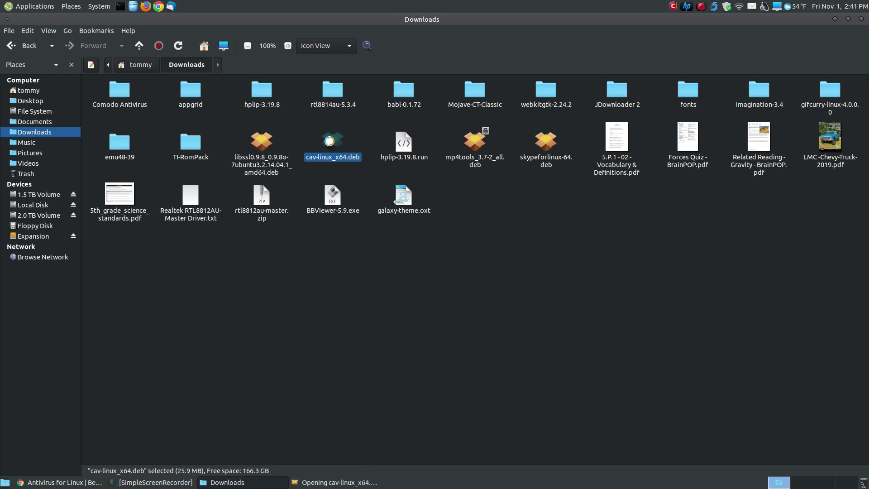
pyautogui.click(861, 19)
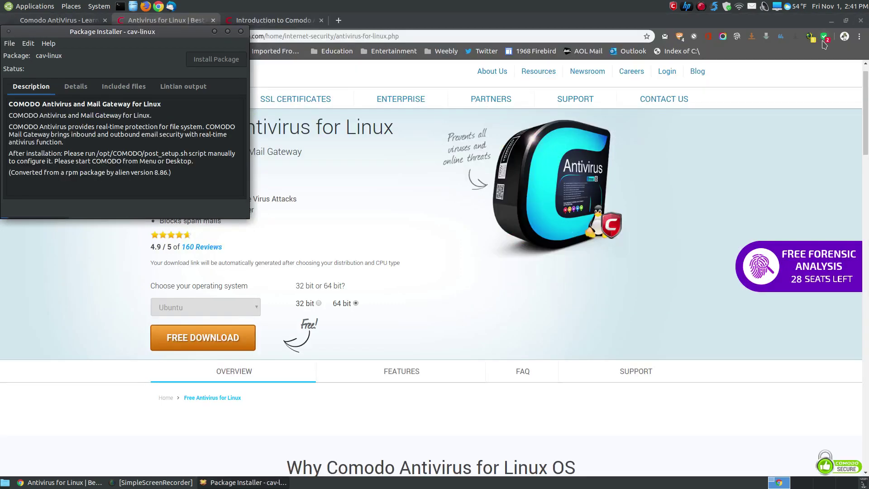
pyautogui.click(832, 21)
pyautogui.moveTo(106, 27); pyautogui.dragTo(408, 144)
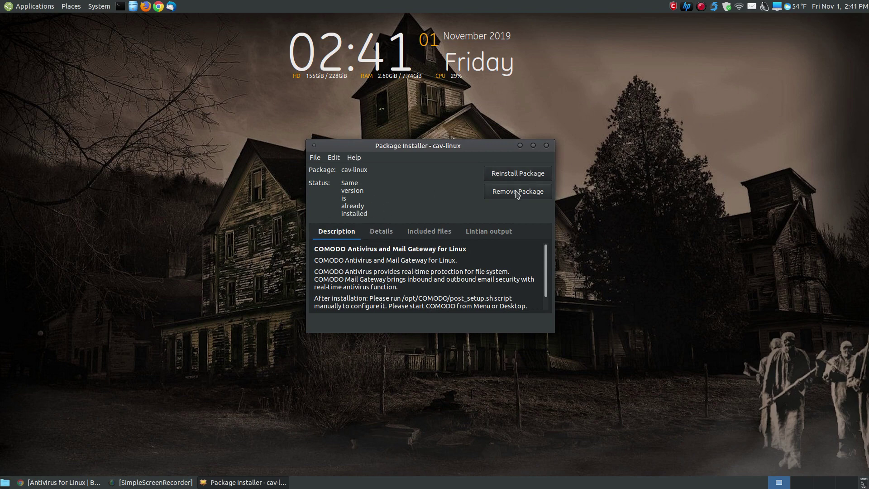
pyautogui.click(546, 147)
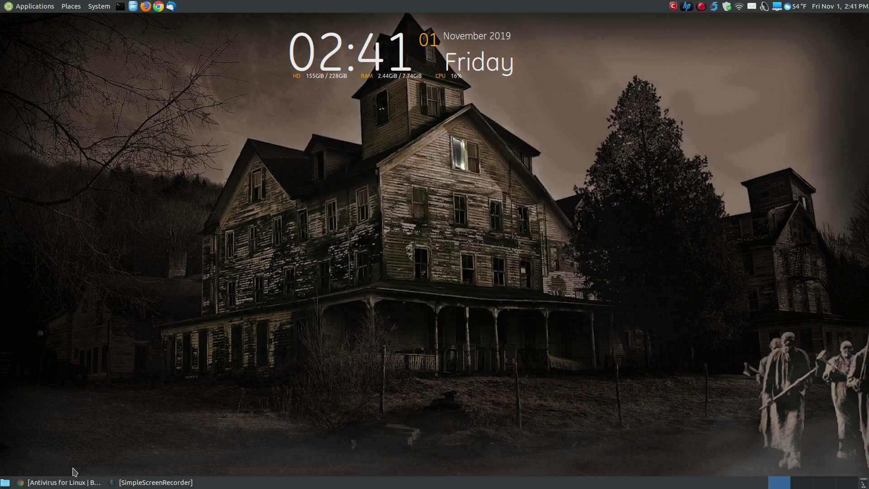
# - Return to the Comodo AntiVirus guide in the browser and read the terminal setup instructions for post_setup.sh and the license agreement
pyautogui.click(31, 482)
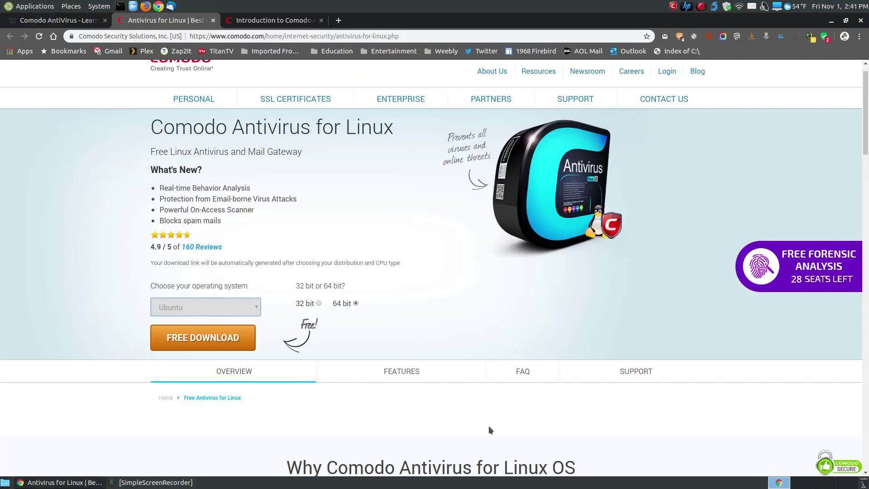
pyautogui.click(50, 21)
pyautogui.scroll(-15, 450, 200)
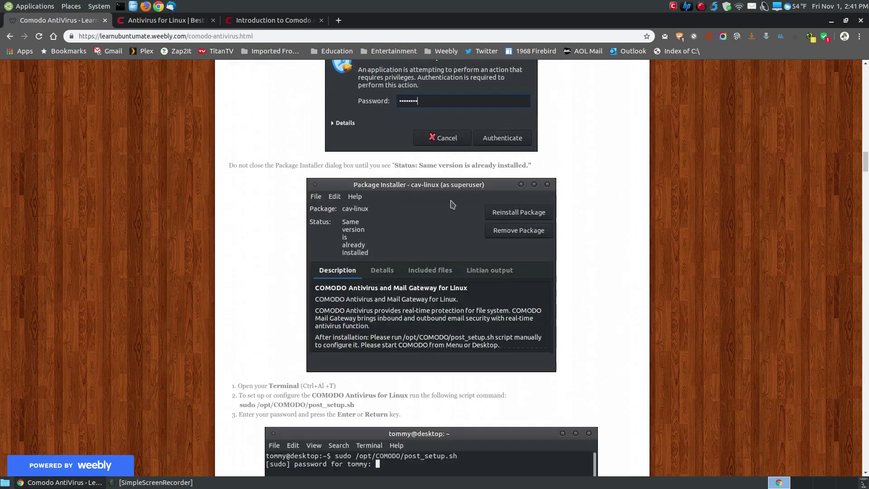
pyautogui.scroll(-1, 453, 204)
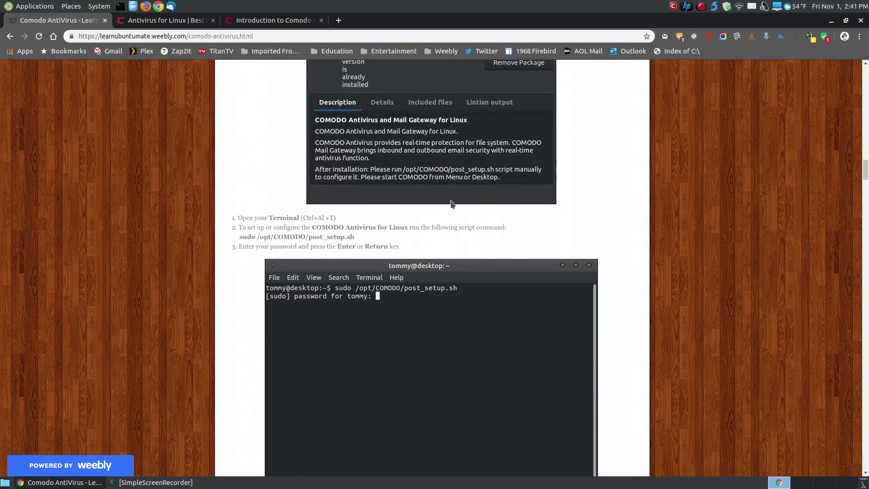
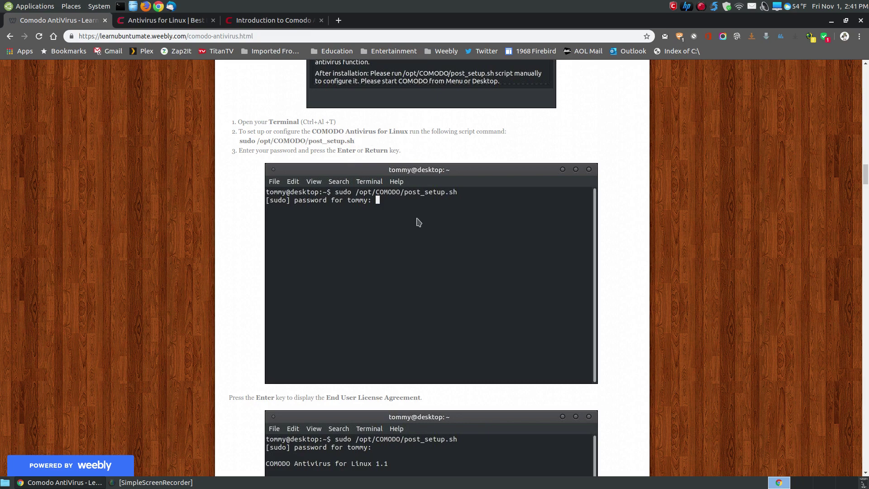
pyautogui.scroll(-1, 418, 223)
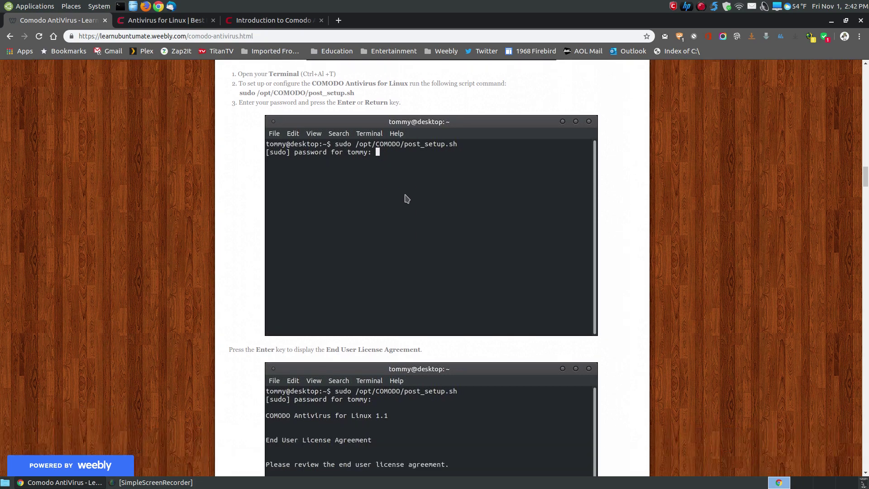
pyautogui.scroll(-5, 406, 189)
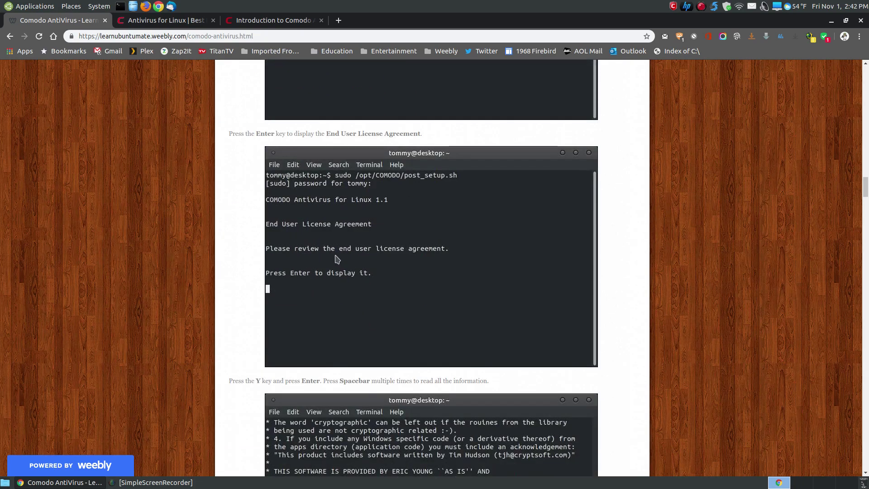
pyautogui.scroll(-2, 557, 254)
pyautogui.scroll(-3, 558, 254)
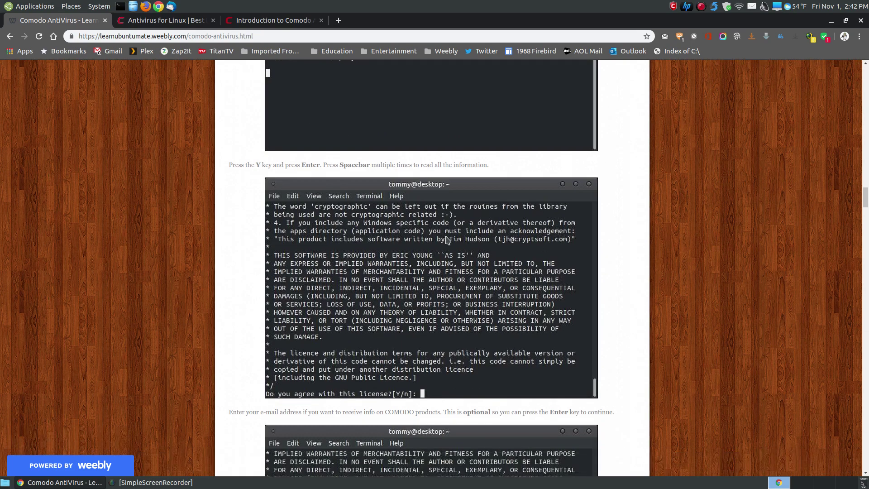
pyautogui.scroll(-1, 447, 240)
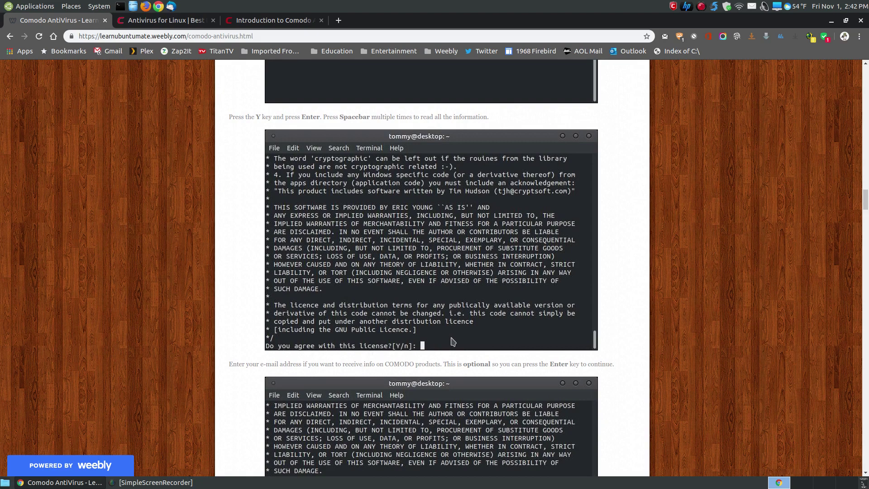
# - Read the guide's e-mail, language and configuration-message instructions, and review the program screenshot in its introduction
pyautogui.scroll(-3, 455, 333)
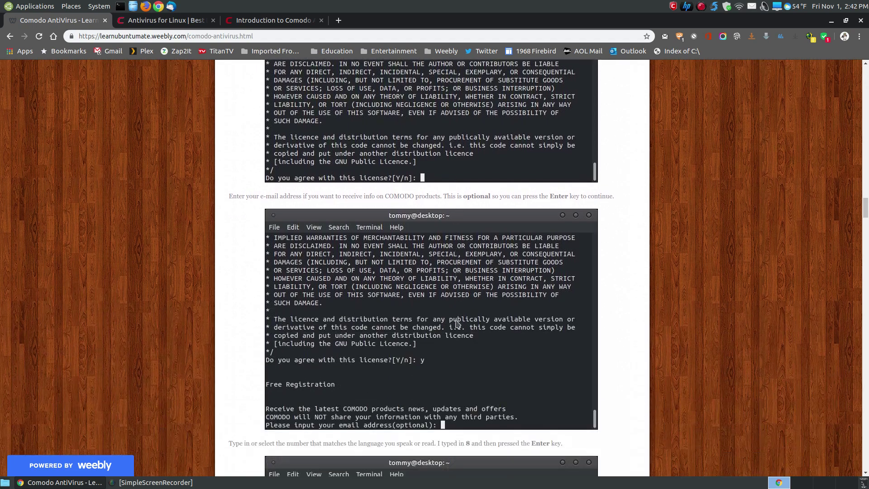
pyautogui.scroll(-2, 457, 324)
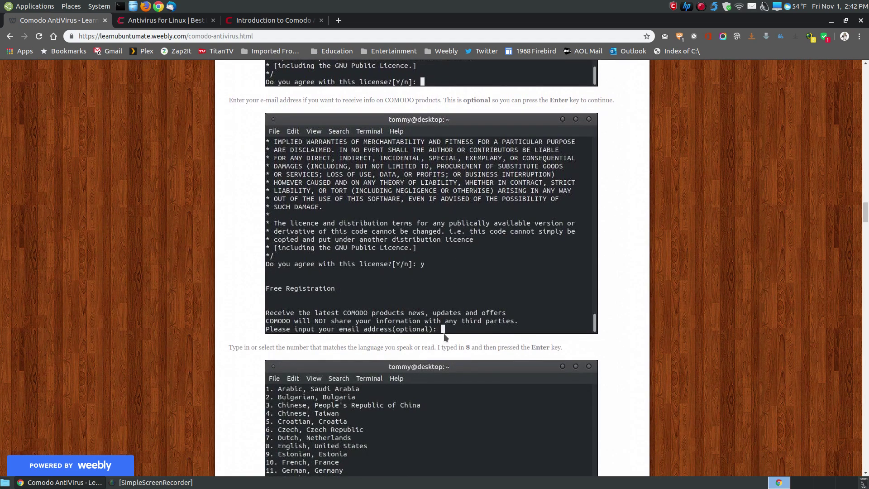
pyautogui.scroll(-2, 444, 333)
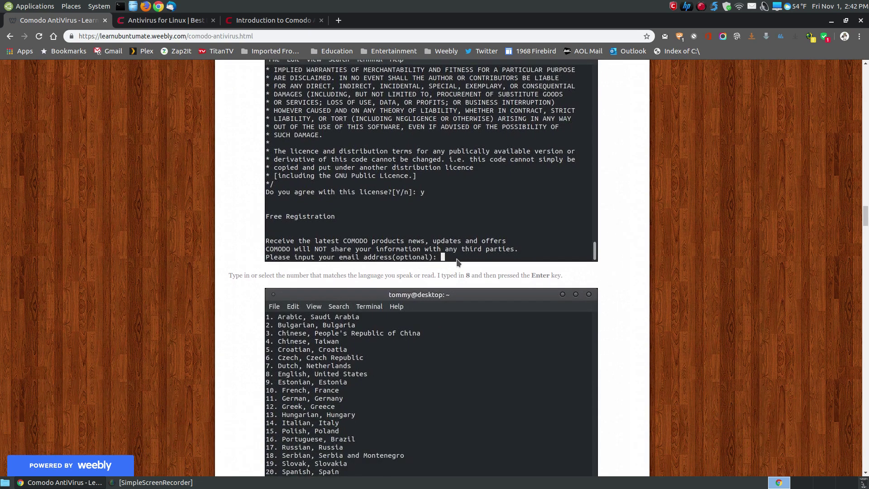
pyautogui.scroll(-4, 457, 263)
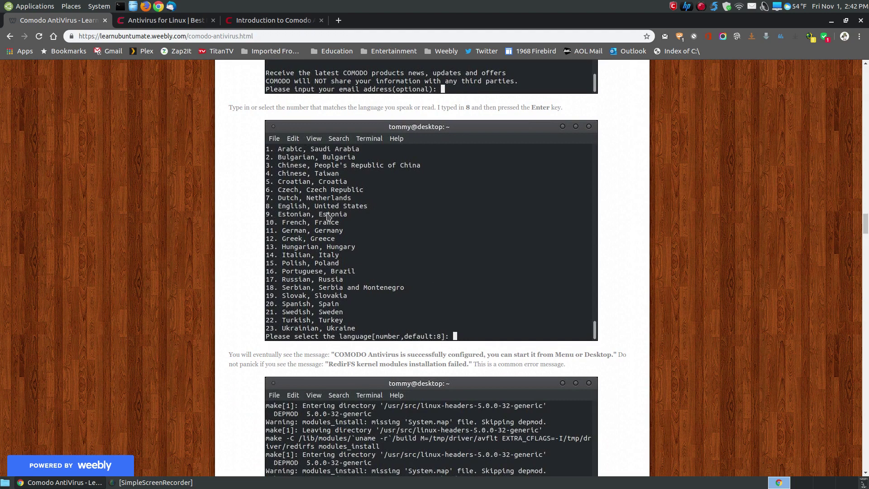
pyautogui.scroll(-3, 458, 340)
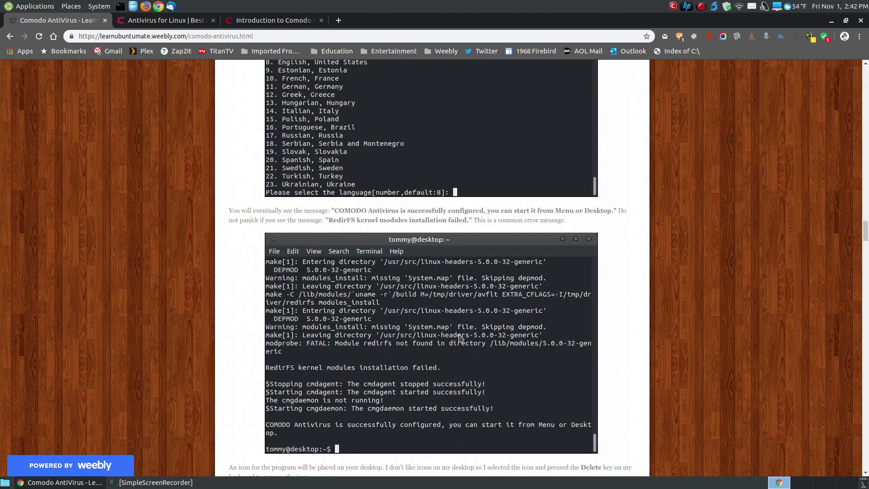
pyautogui.scroll(-1, 460, 338)
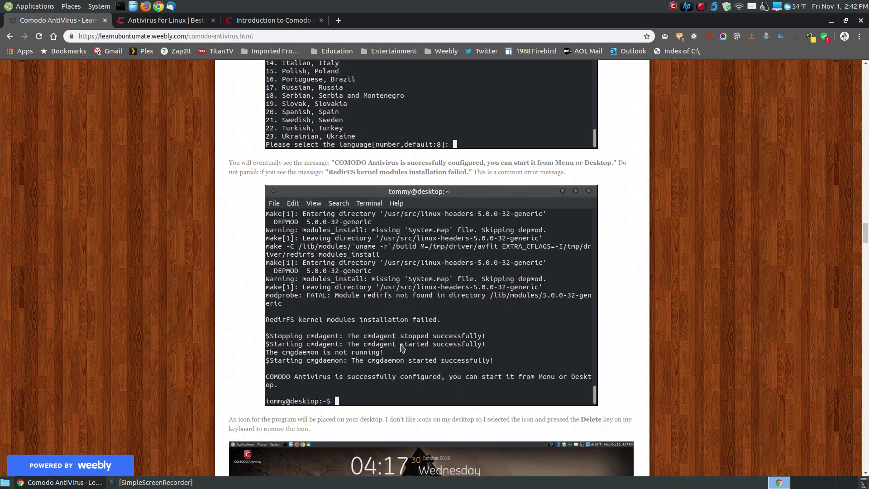
pyautogui.scroll(-1, 403, 348)
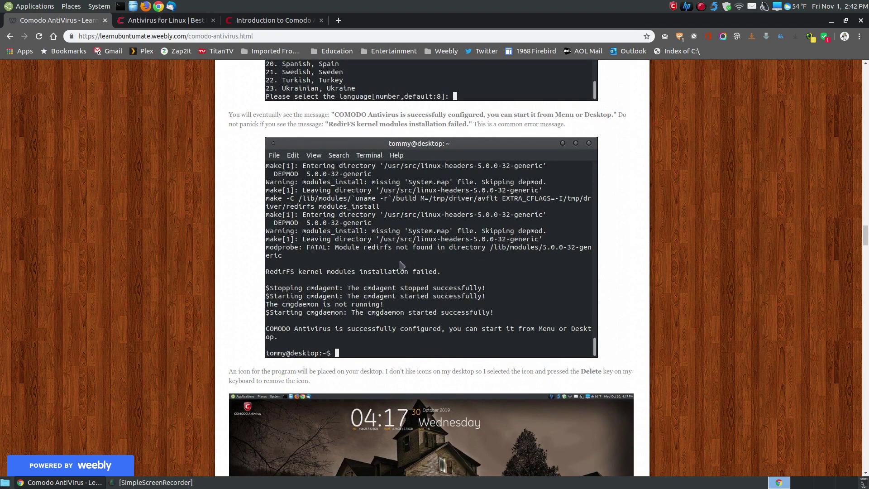
pyautogui.moveTo(865, 235); pyautogui.dragTo(862, 90)
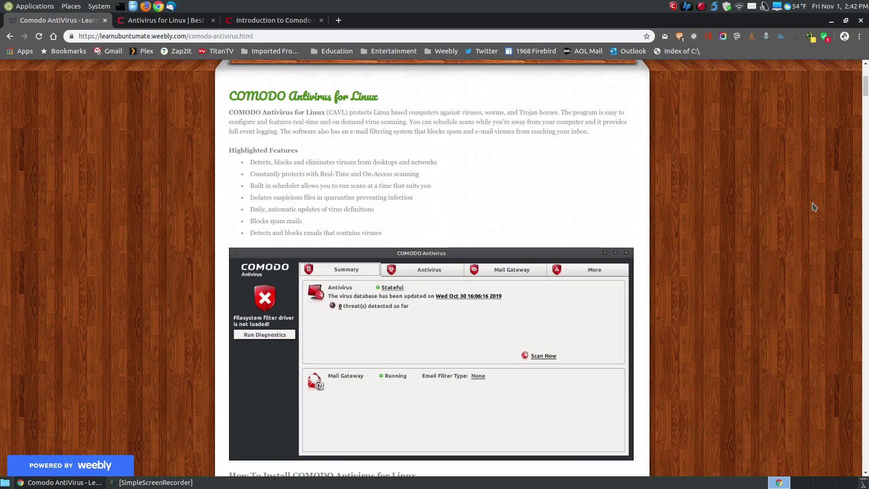
pyautogui.moveTo(866, 97); pyautogui.dragTo(863, 233)
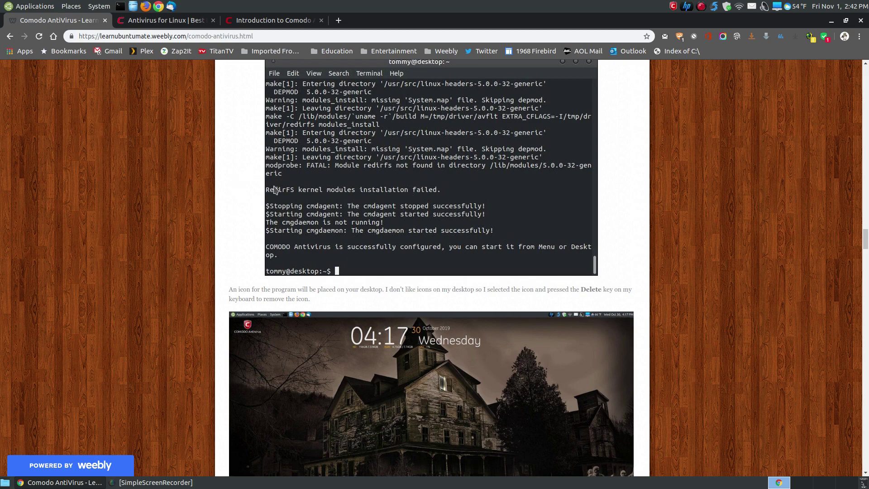
# - Read the guide's sections on the desktop icon, starting the program from the applications menu, and the filesystem filter driver error
pyautogui.scroll(-4, 430, 255)
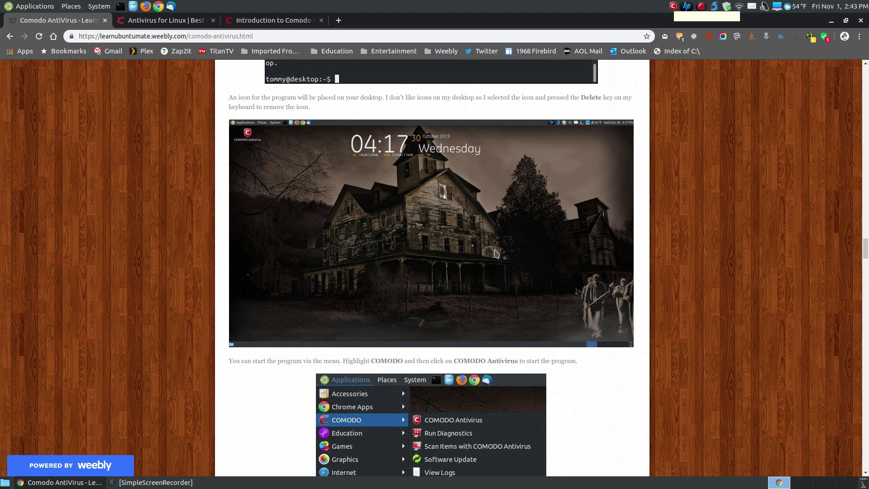
pyautogui.scroll(-4, 495, 231)
pyautogui.scroll(1, 494, 231)
pyautogui.scroll(5, 494, 231)
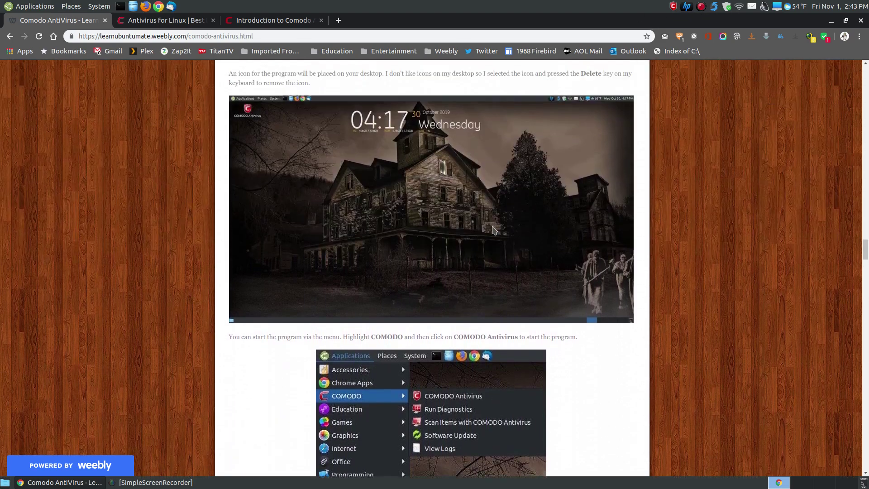
pyautogui.scroll(-6, 507, 240)
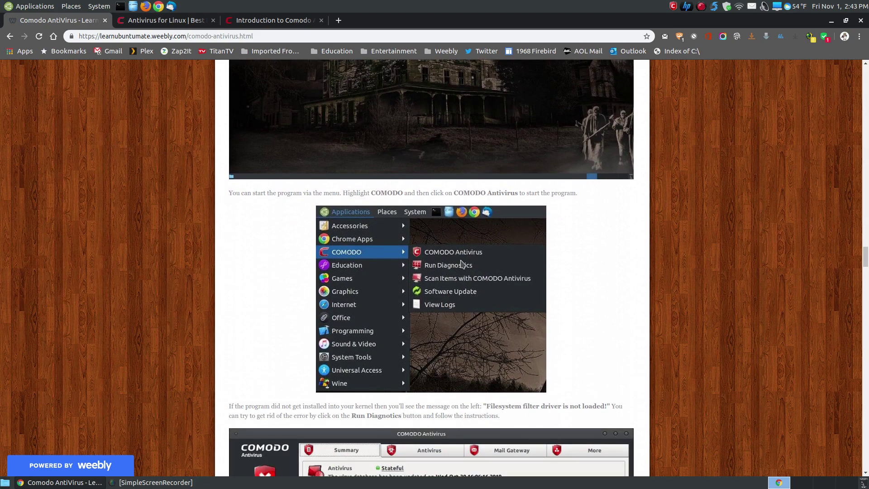
pyautogui.scroll(-4, 500, 290)
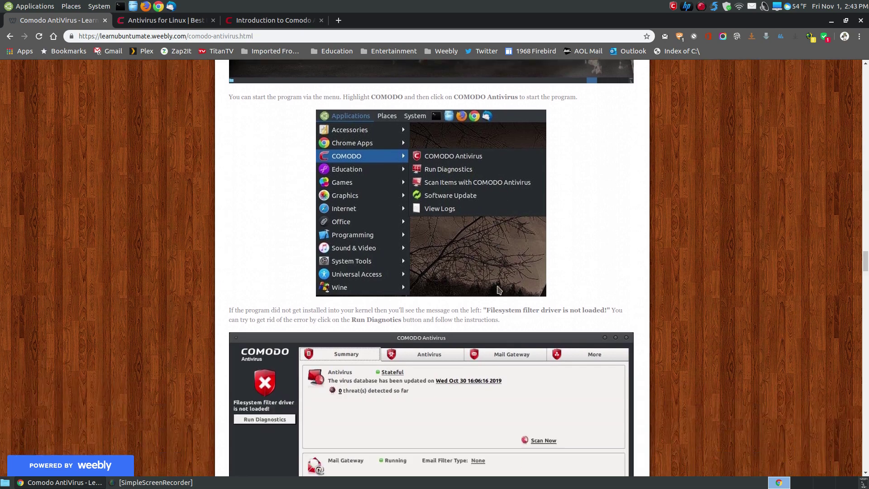
pyautogui.scroll(-3, 476, 162)
pyautogui.scroll(-2, 476, 162)
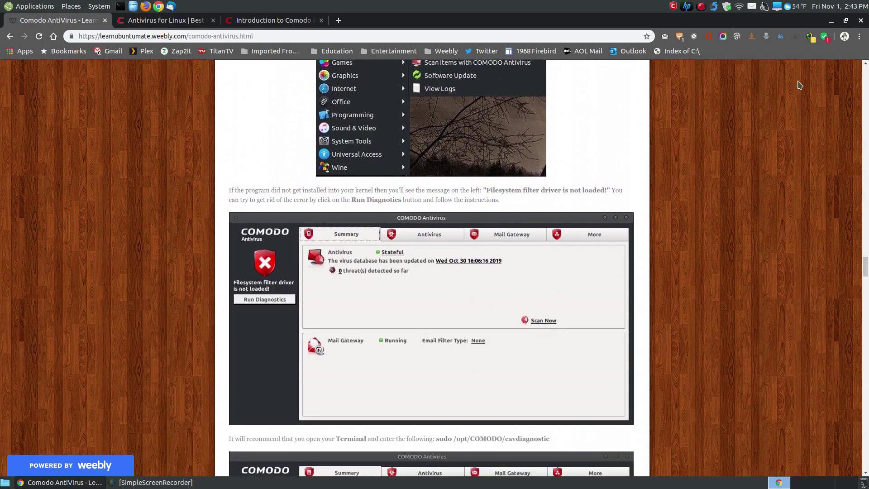
# - Minimize the browser and launch COMODO Antivirus from the COMODO application group
pyautogui.click(832, 20)
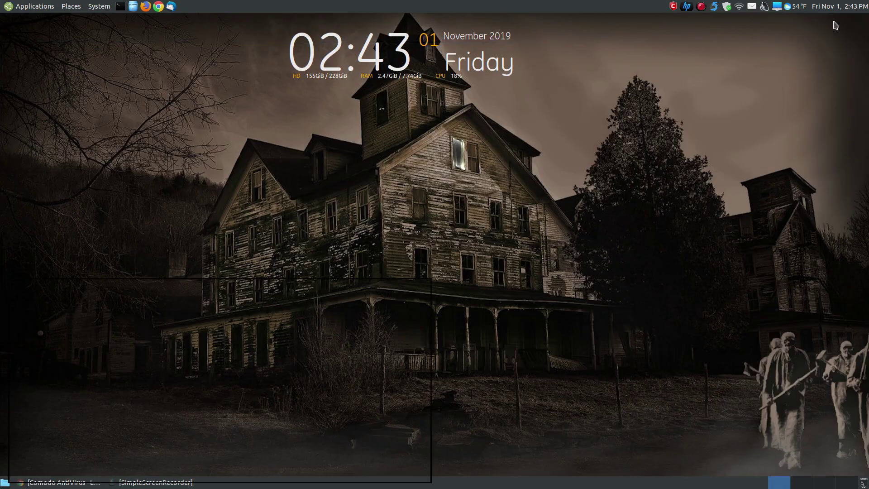
pyautogui.click(11, 7)
pyautogui.moveTo(29, 50)
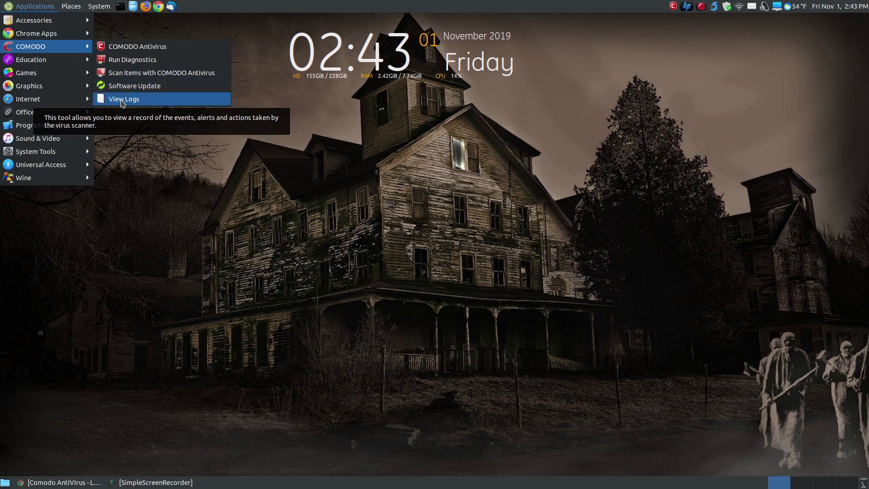
pyautogui.click(151, 47)
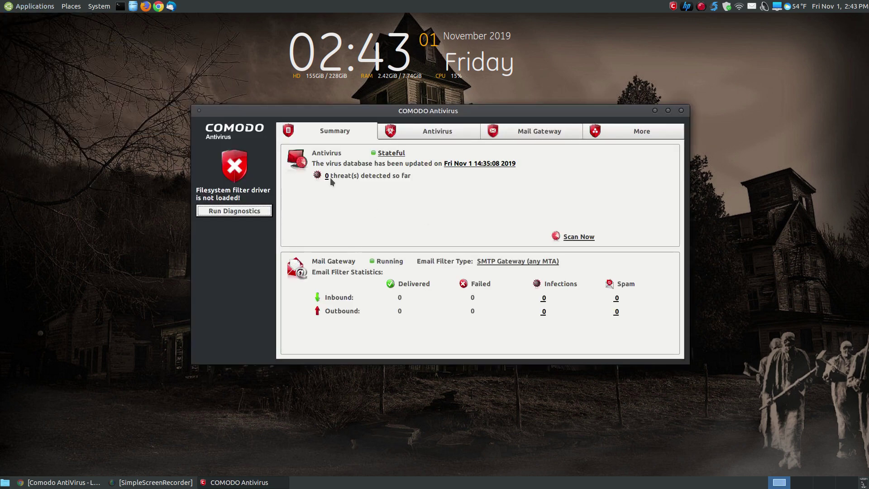
# - Review the guide's diagnostics and completed-scan sections in the browser, and check the computer's drives in the file manager
pyautogui.click(68, 483)
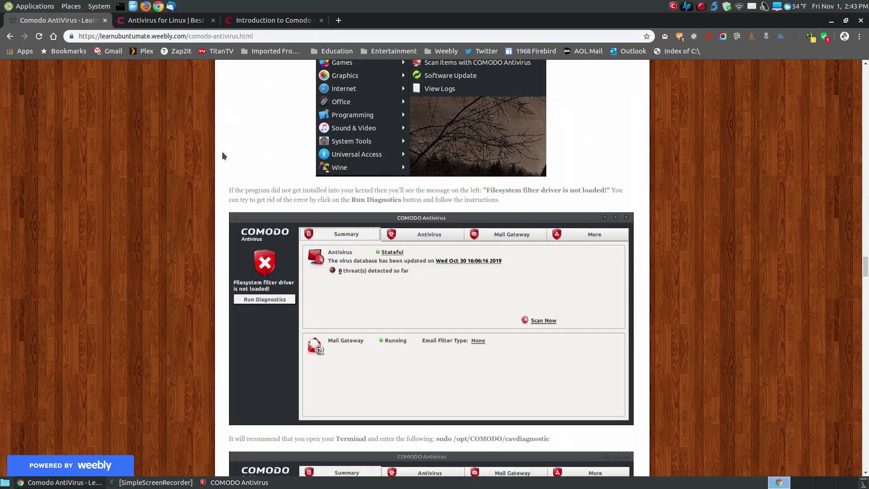
pyautogui.scroll(-4, 489, 258)
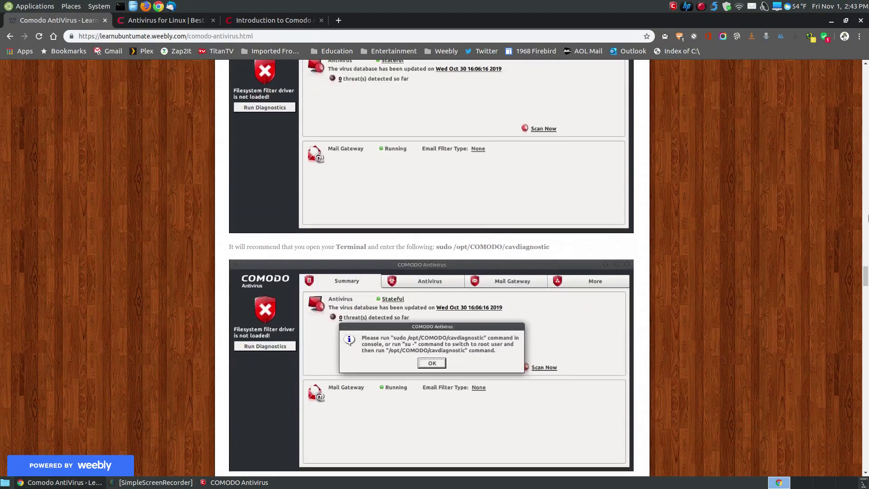
pyautogui.moveTo(866, 278); pyautogui.dragTo(857, 385)
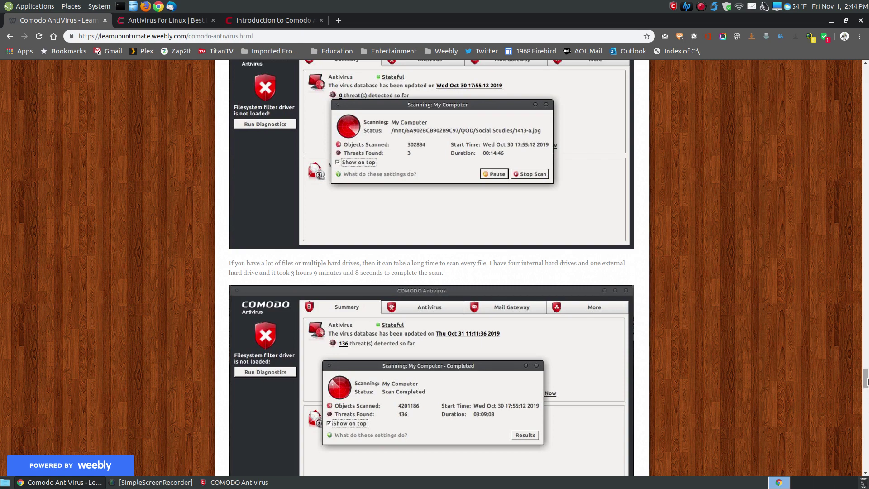
pyautogui.moveTo(865, 380); pyautogui.dragTo(866, 391)
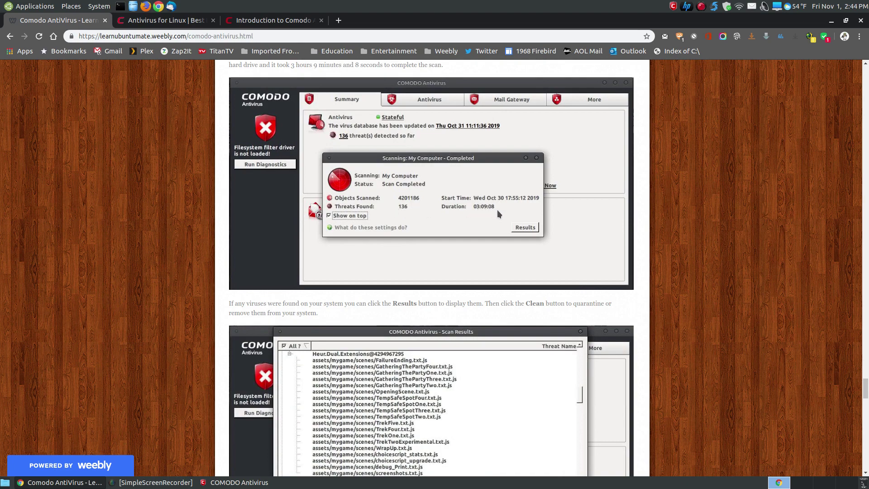
pyautogui.click(133, 6)
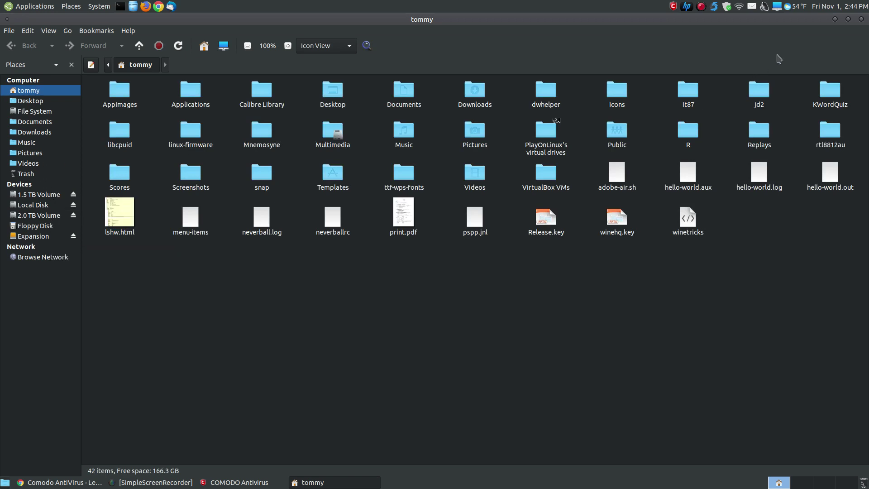
pyautogui.click(862, 19)
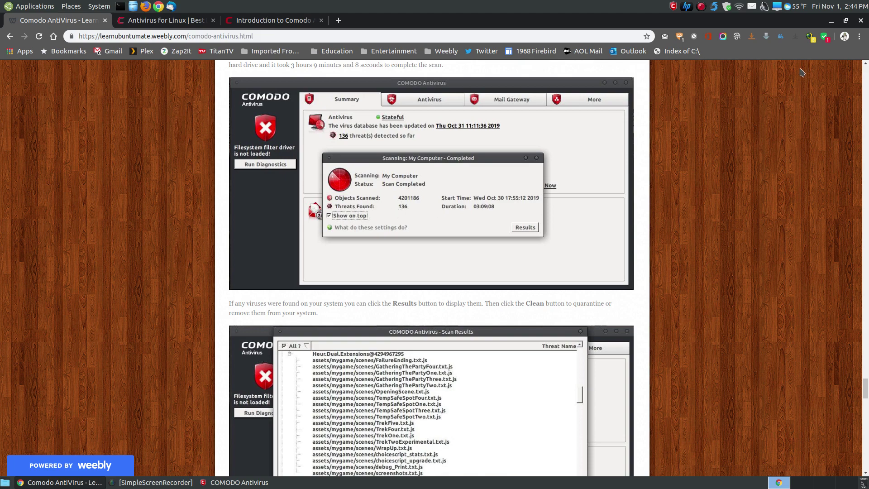
# - Minimize the browser and review the antivirus events behind the detected threats count, closing the events list when done
pyautogui.click(832, 21)
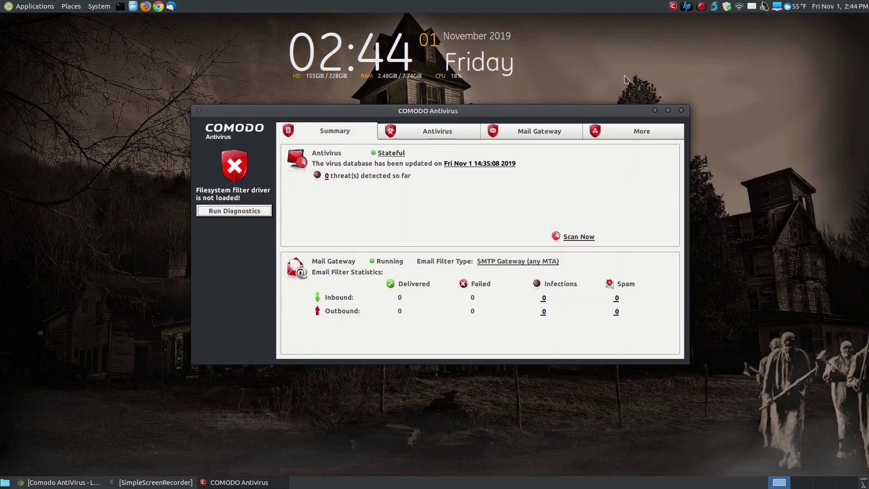
pyautogui.click(327, 177)
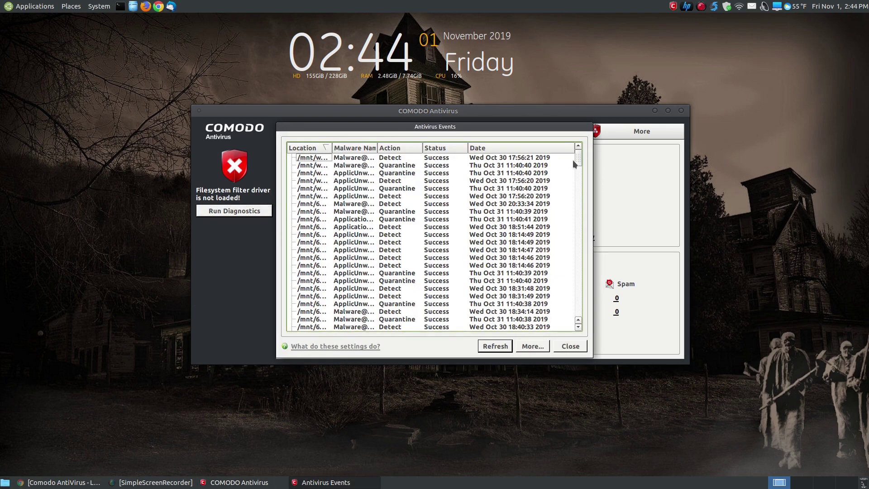
pyautogui.moveTo(579, 155); pyautogui.dragTo(606, 140)
pyautogui.moveTo(433, 130)
pyautogui.mouseDown()
pyautogui.moveTo(434, 111)
pyautogui.moveTo(436, 123)
pyautogui.mouseUp()
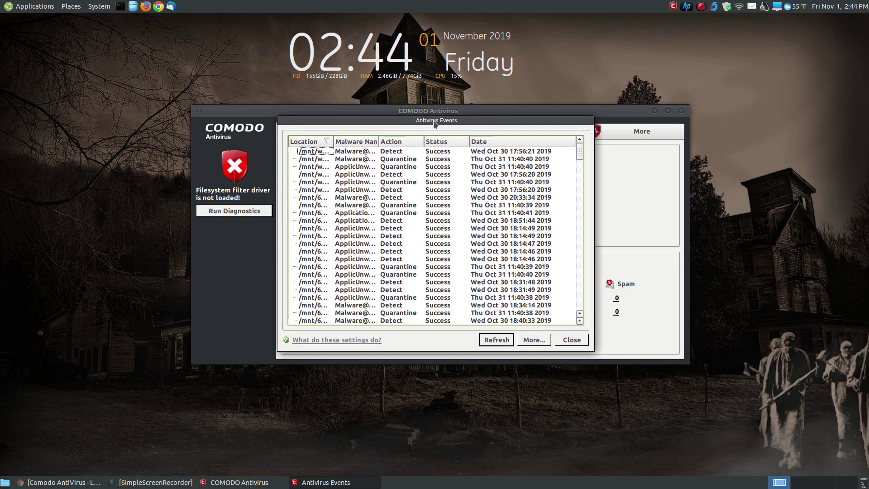
pyautogui.click(570, 342)
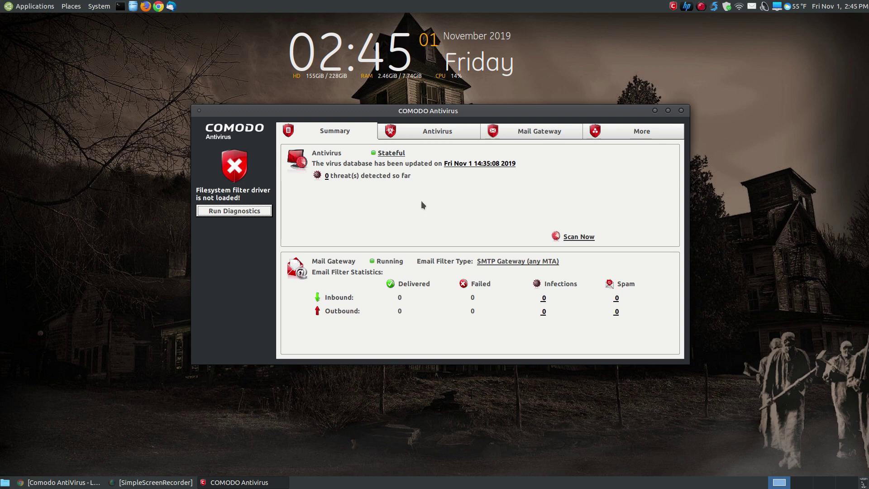
pyautogui.moveTo(422, 109); pyautogui.dragTo(409, 107)
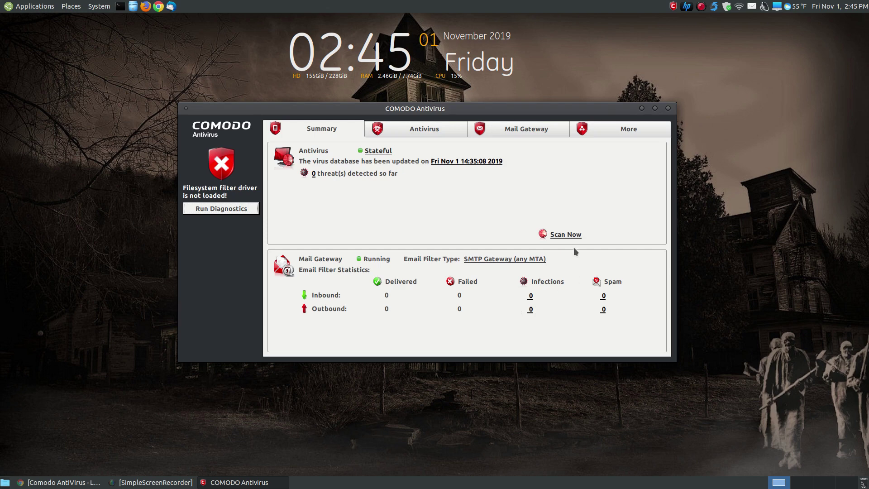
# - Open the list of scan profiles and select the Downloads profile
pyautogui.click(566, 235)
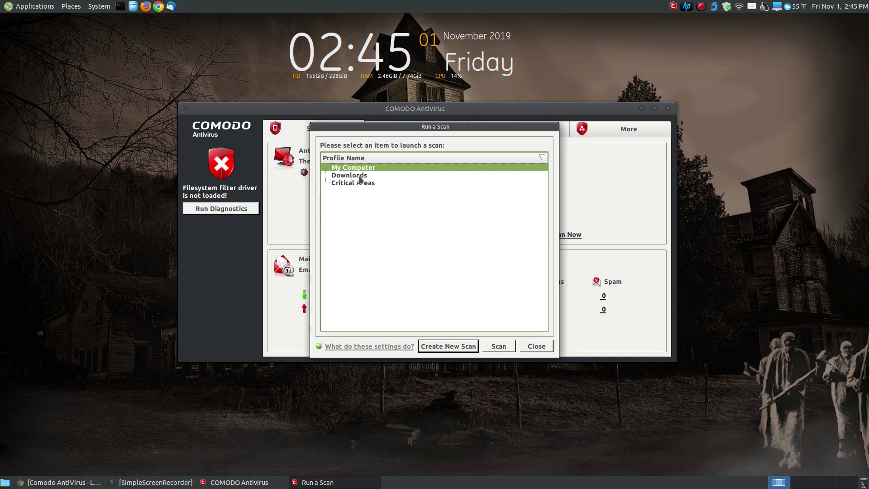
pyautogui.moveTo(369, 129); pyautogui.dragTo(419, 130)
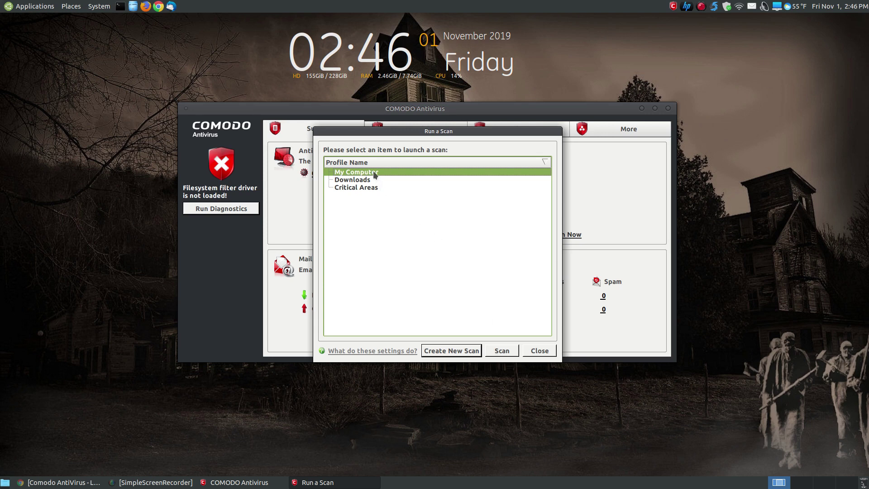
pyautogui.click(362, 188)
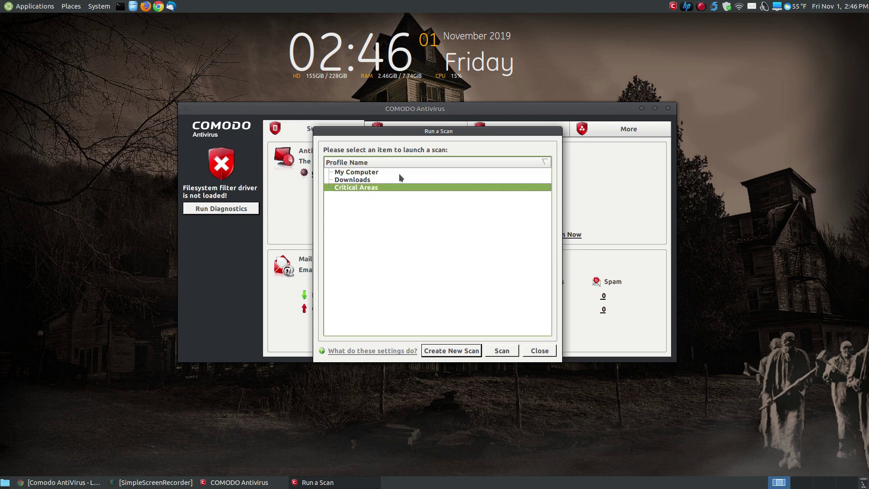
pyautogui.moveTo(417, 132); pyautogui.dragTo(417, 118)
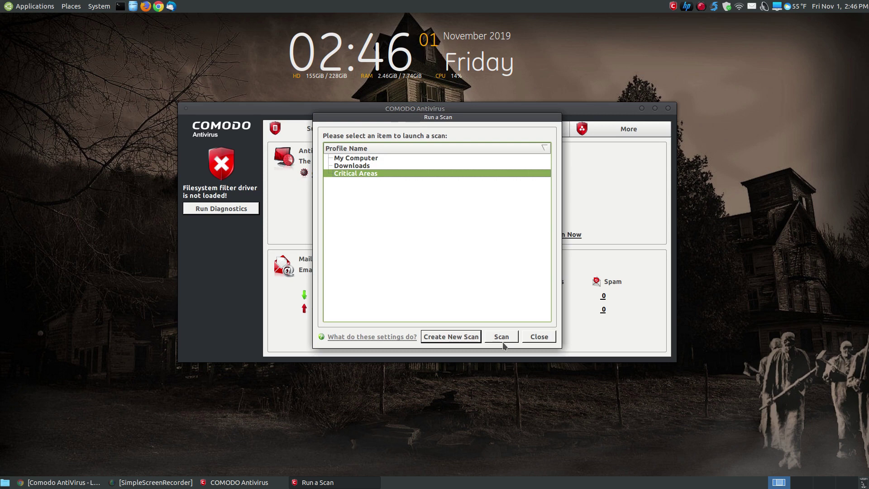
pyautogui.click(362, 168)
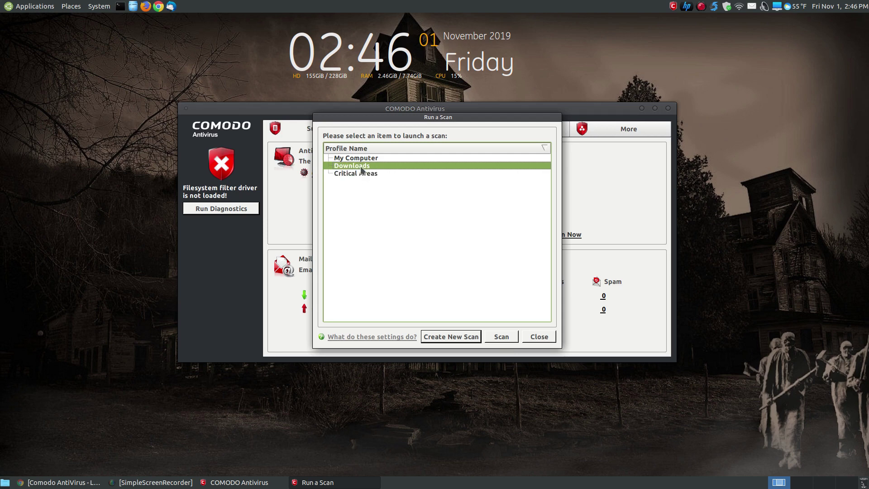
# - Start a new scan profile, browse to the Downloads folder in the home directory, and cancel the profile
pyautogui.click(438, 336)
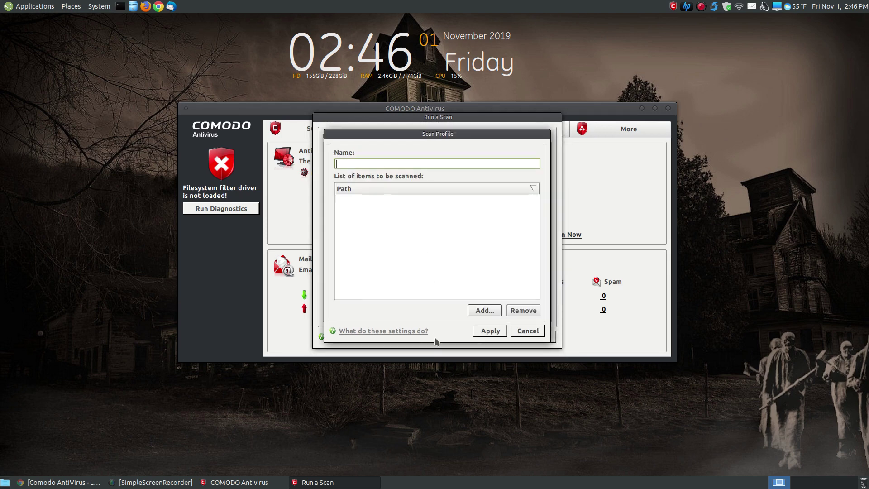
pyautogui.click(481, 311)
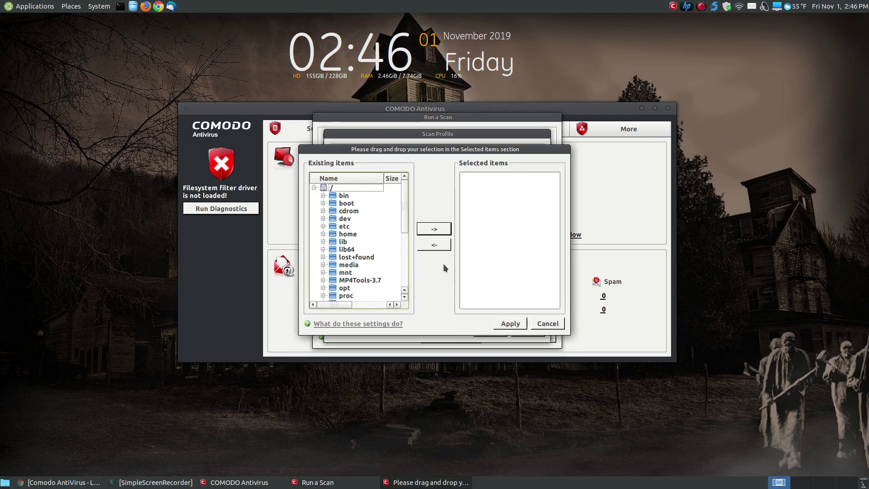
pyautogui.click(330, 236)
pyautogui.click(322, 234)
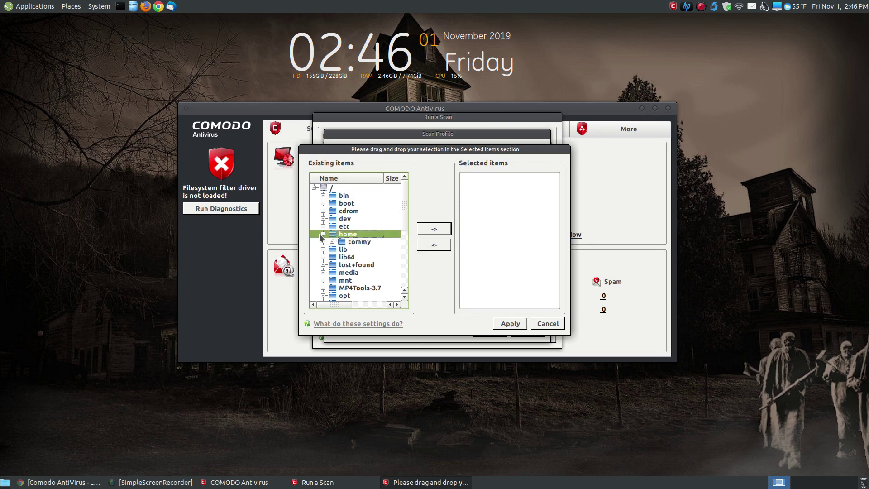
pyautogui.click(331, 242)
pyautogui.click(332, 243)
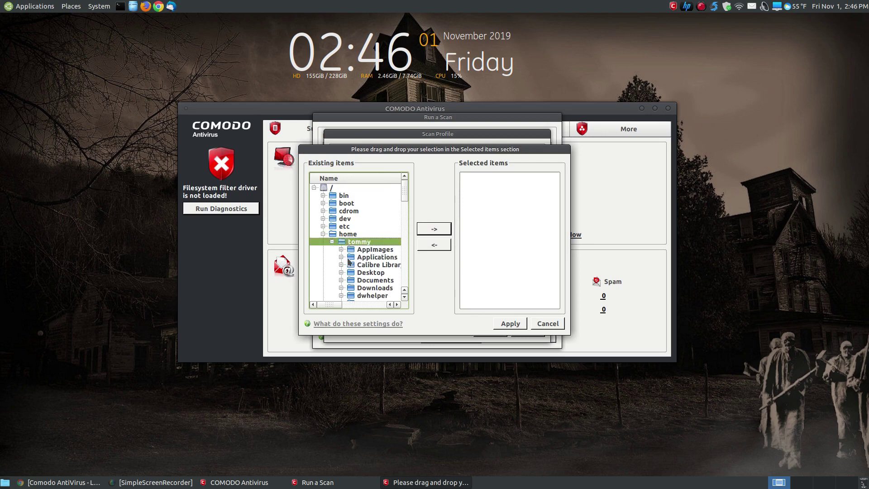
pyautogui.scroll(-2, 348, 262)
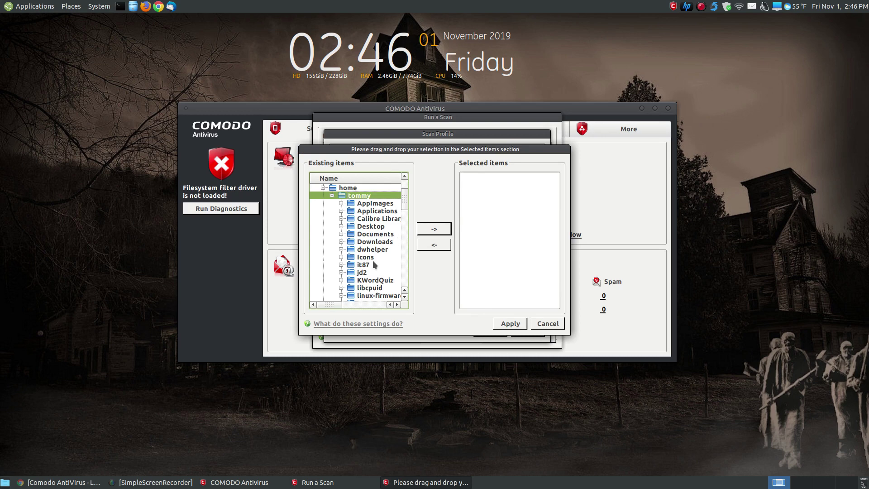
pyautogui.click(368, 243)
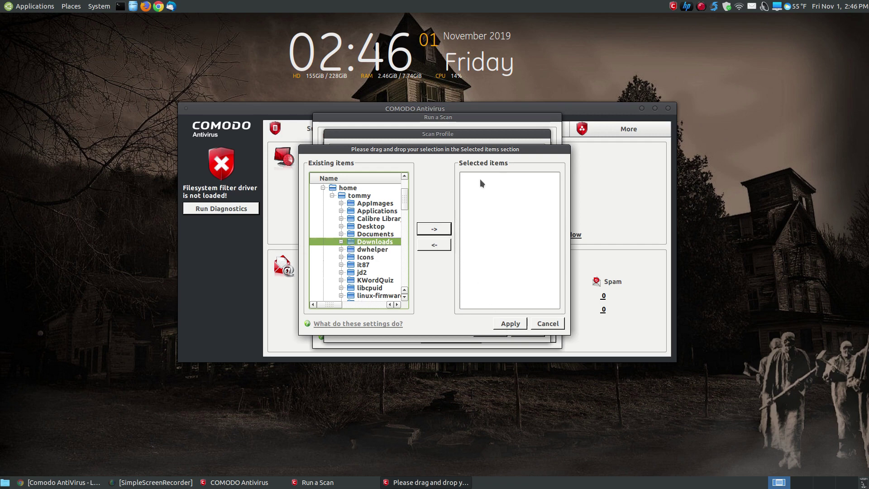
pyautogui.click(560, 324)
pyautogui.click(523, 331)
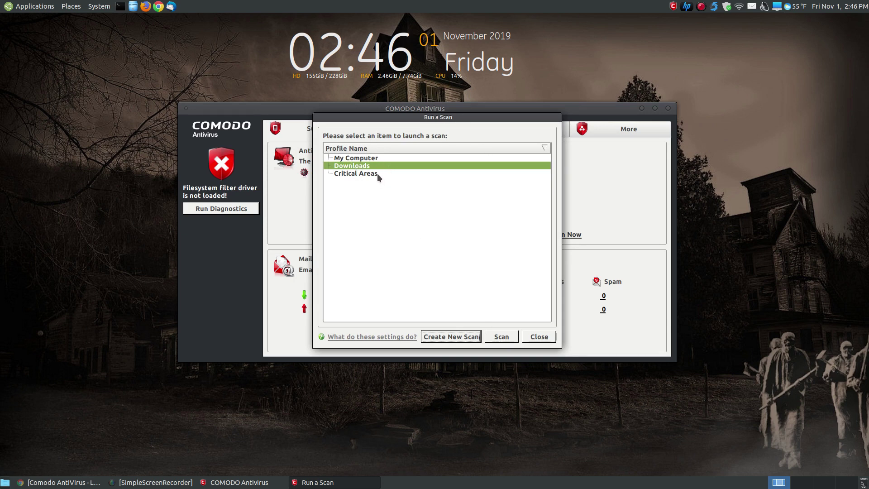
# - Run the scan for the selected Downloads profile and dismiss the scan window once it completes
pyautogui.click(493, 336)
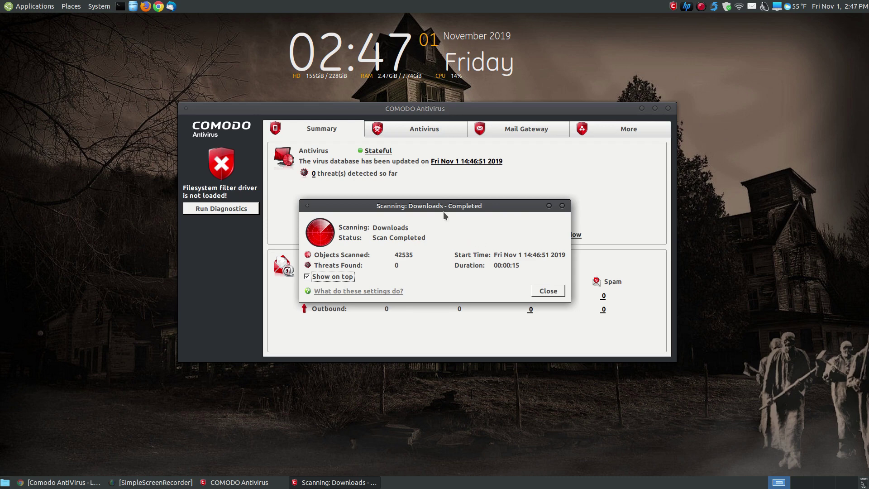
pyautogui.moveTo(444, 213); pyautogui.dragTo(442, 202)
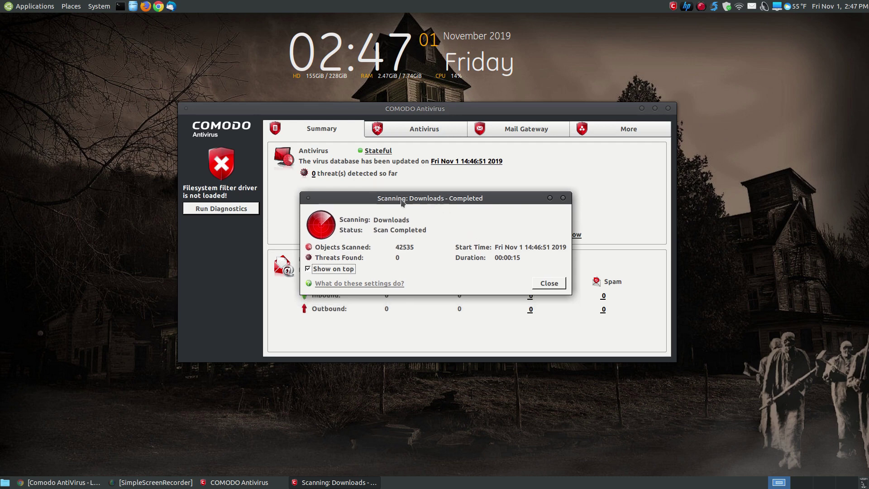
pyautogui.click(539, 281)
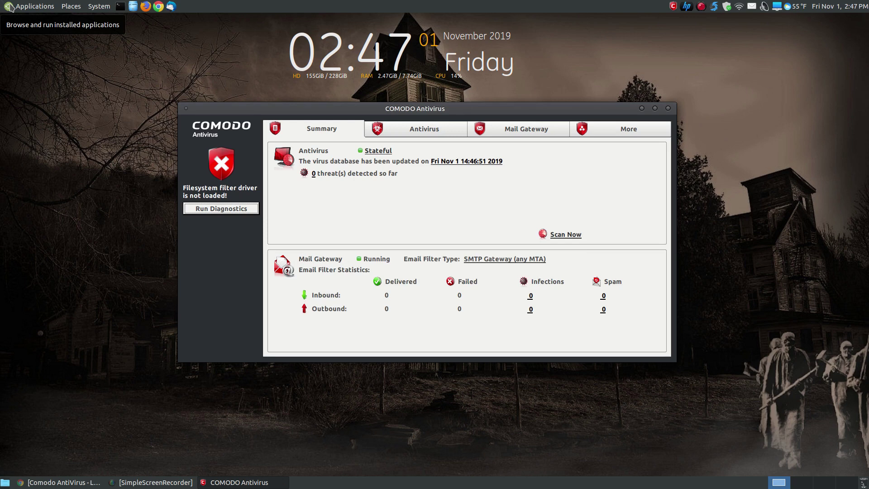
# - Review the Antivirus section's options and the real-time, manual and scheduled scanner settings, leaving them without changes
pyautogui.click(436, 131)
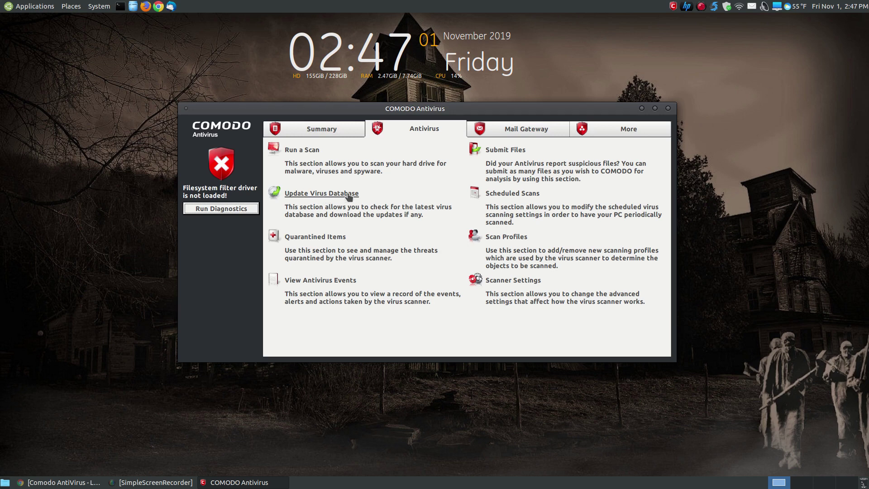
pyautogui.click(321, 128)
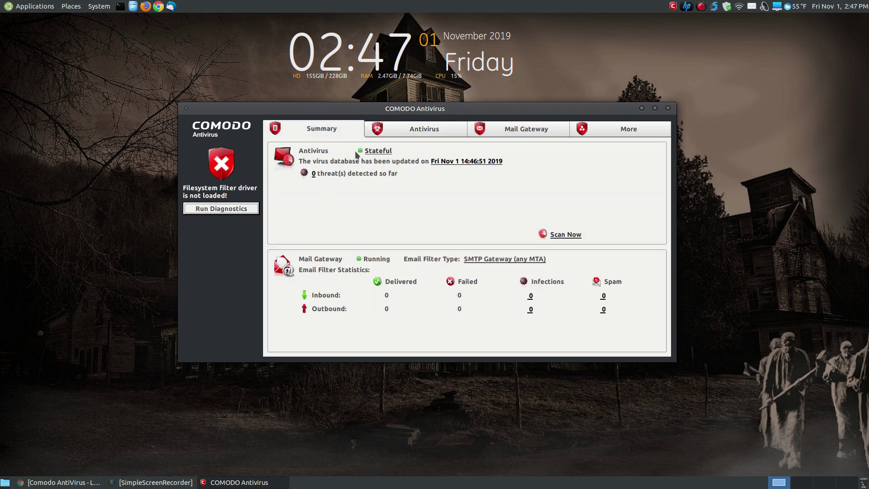
pyautogui.click(390, 130)
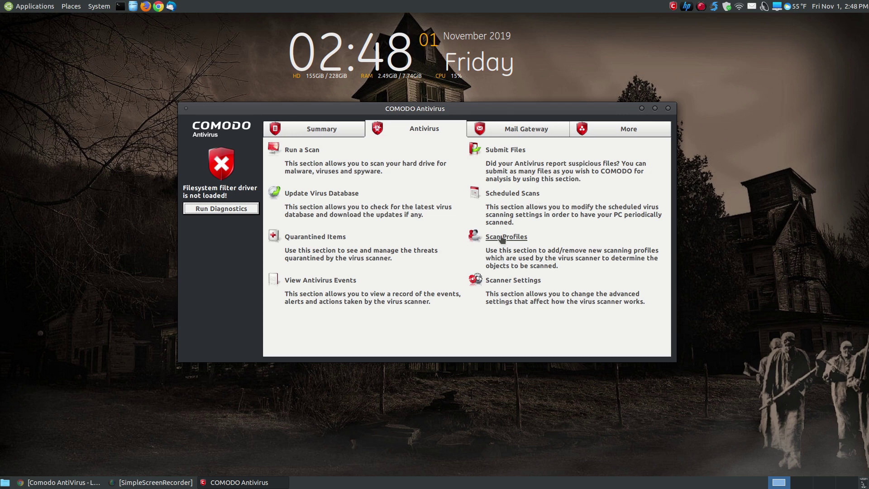
pyautogui.click(506, 281)
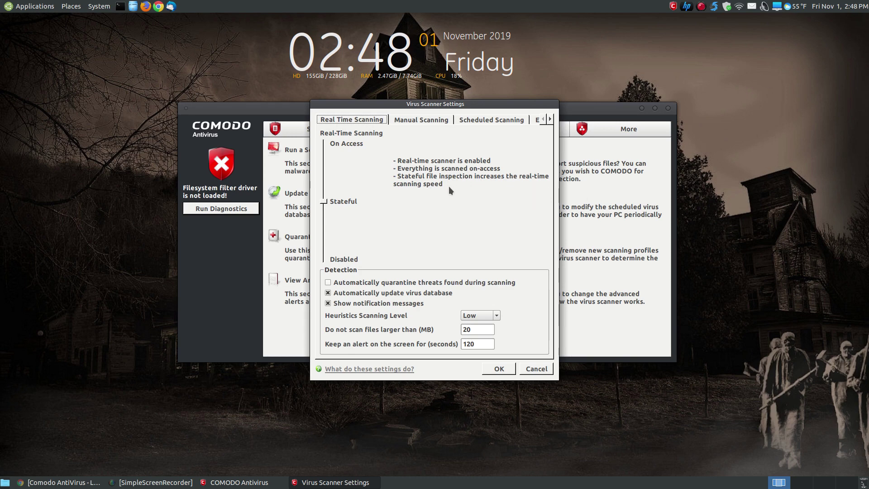
pyautogui.click(425, 121)
pyautogui.click(479, 119)
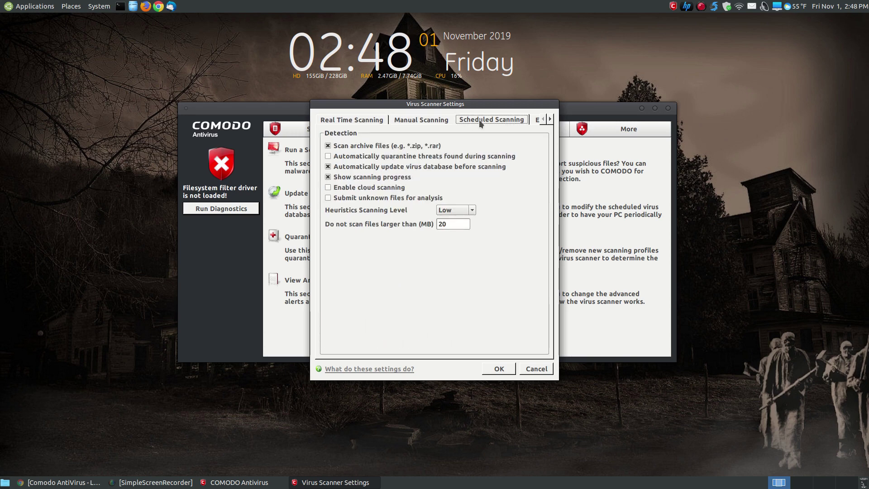
pyautogui.click(550, 119)
pyautogui.click(533, 371)
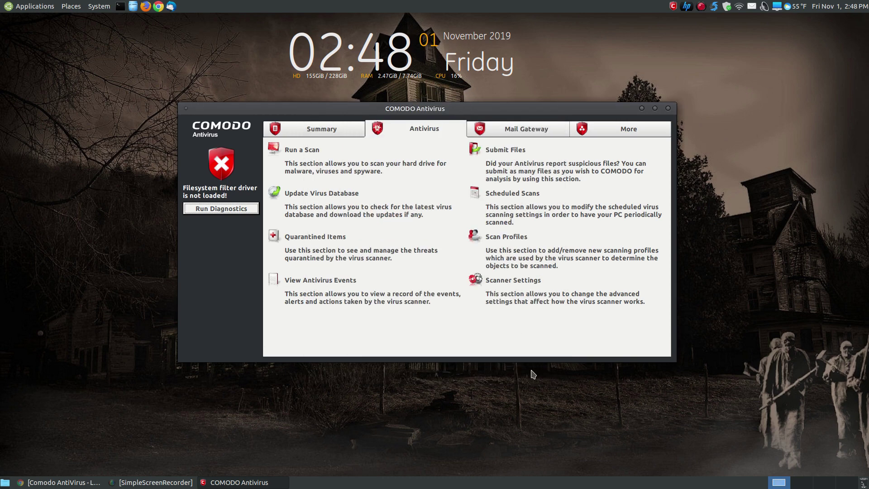
# - Review the Mail Gateway and More sections, return to the summary, and close the antivirus window
pyautogui.click(529, 130)
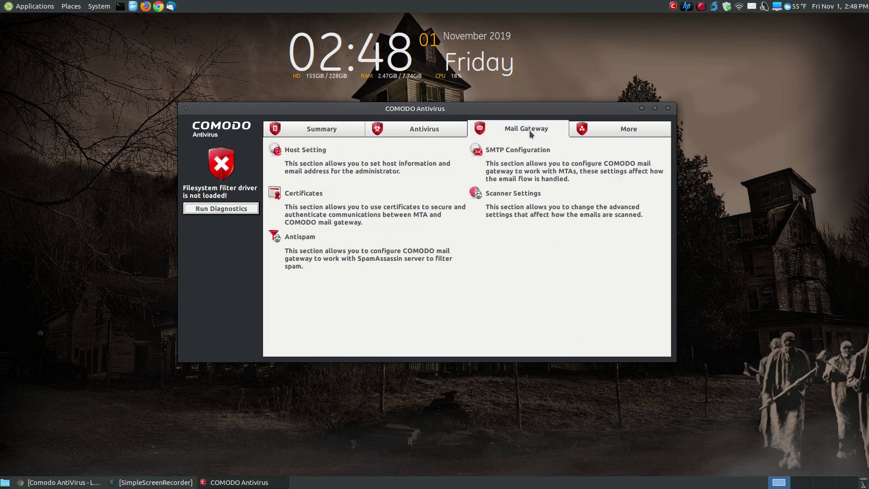
pyautogui.click(603, 135)
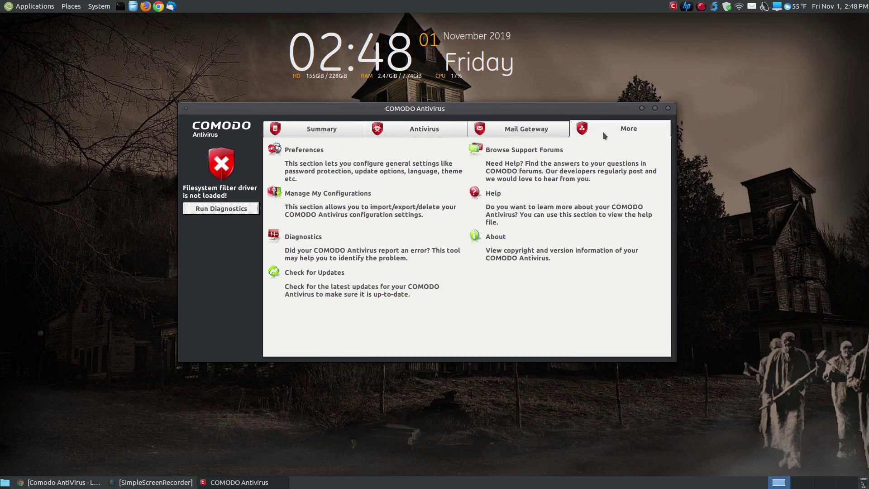
pyautogui.click(533, 133)
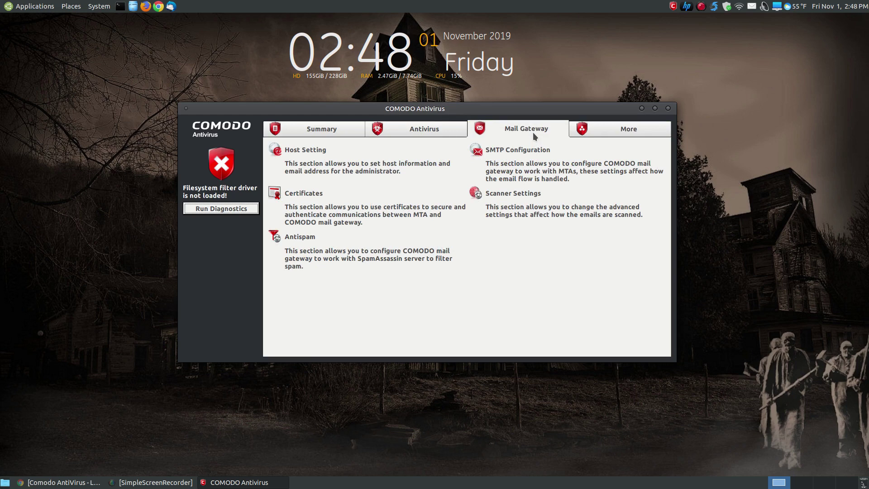
pyautogui.click(599, 129)
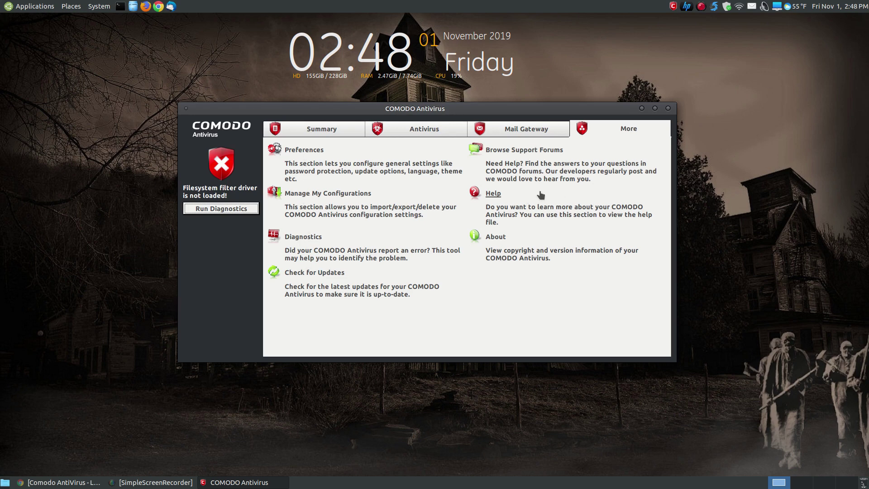
pyautogui.click(294, 131)
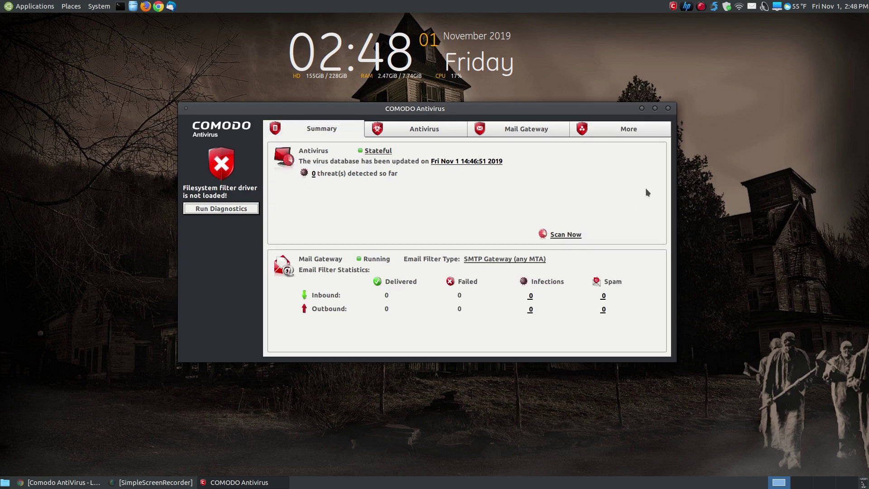
pyautogui.click(669, 109)
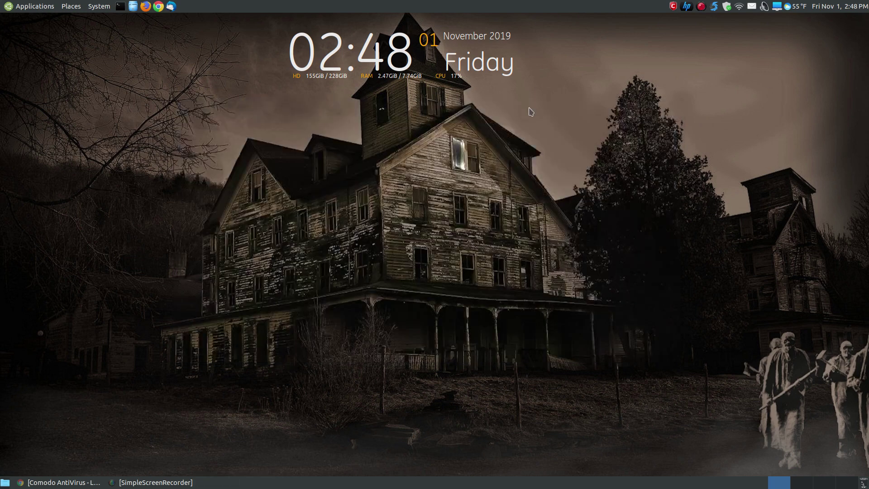
# - Open Scan Items with COMODO Antivirus and add the Downloads folder from the home directory to the scan list
pyautogui.click(13, 4)
pyautogui.moveTo(54, 47)
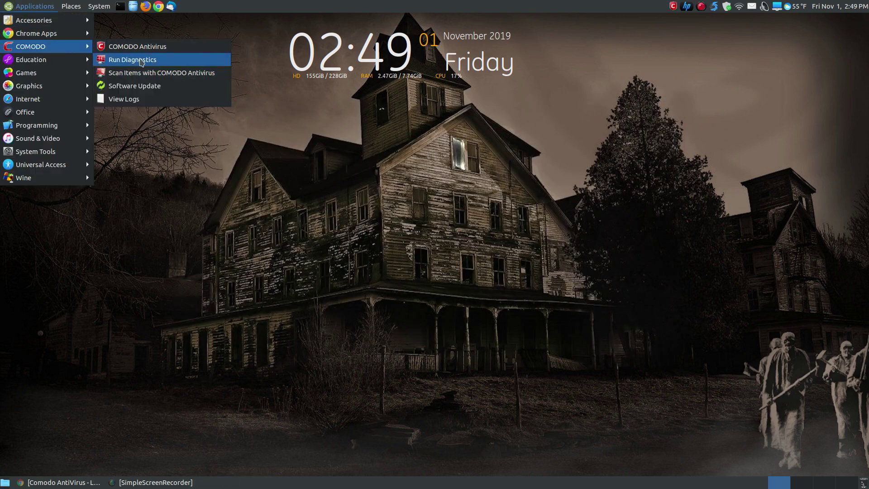
pyautogui.click(158, 73)
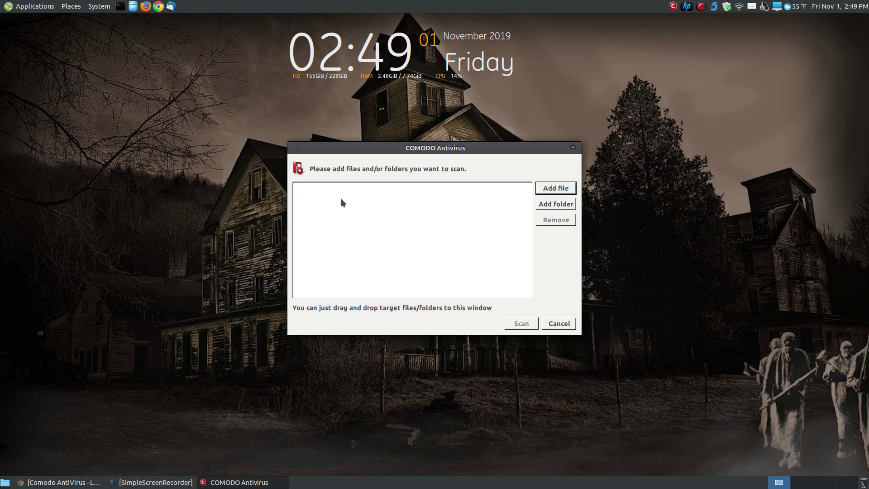
pyautogui.click(557, 205)
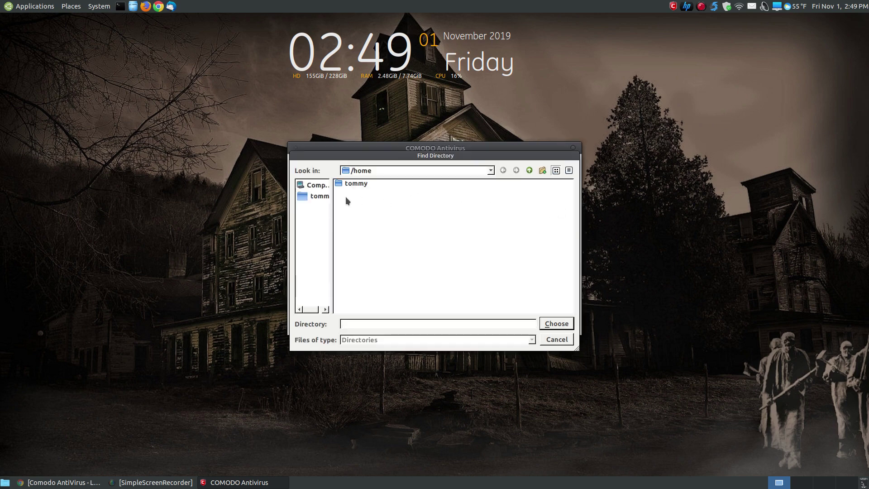
pyautogui.click(325, 198)
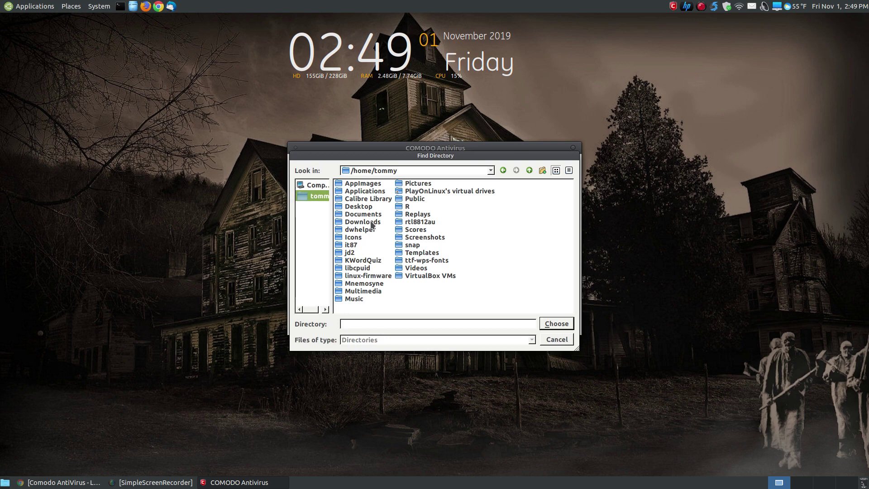
pyautogui.click(370, 222)
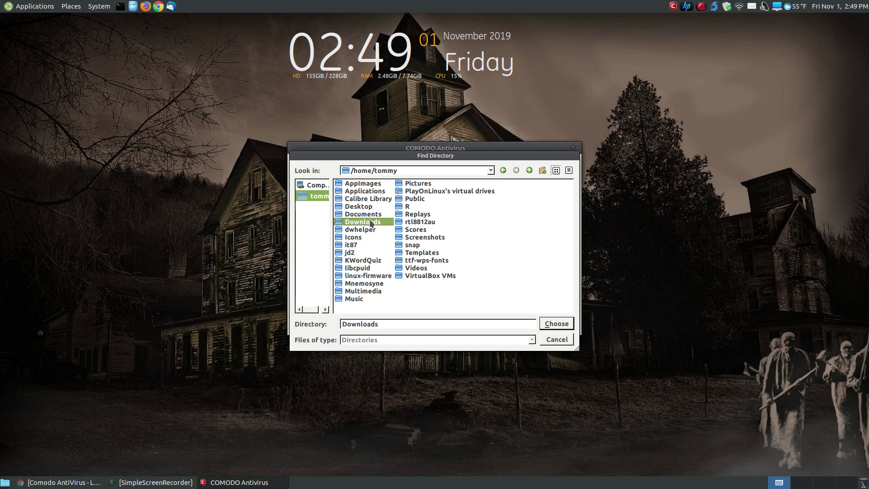
pyautogui.click(554, 326)
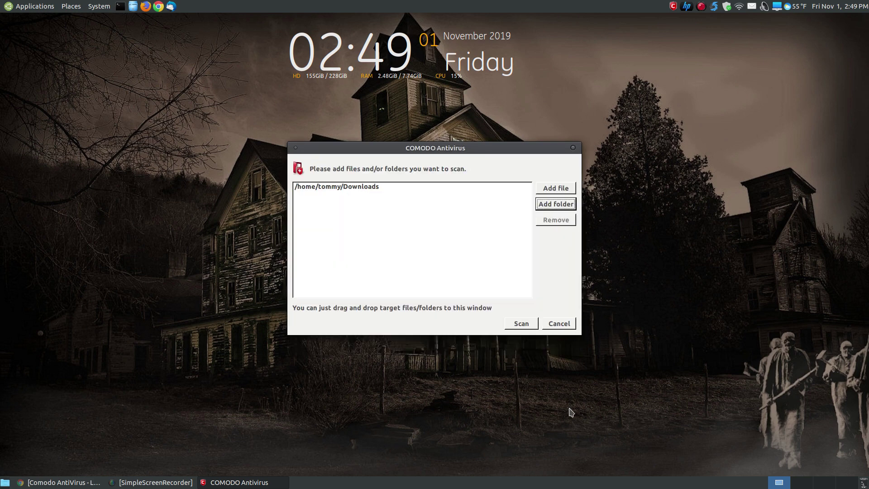
# - Scan the added Downloads folder, move the scan window higher on the desktop, and close it once the scan finishes
pyautogui.click(518, 329)
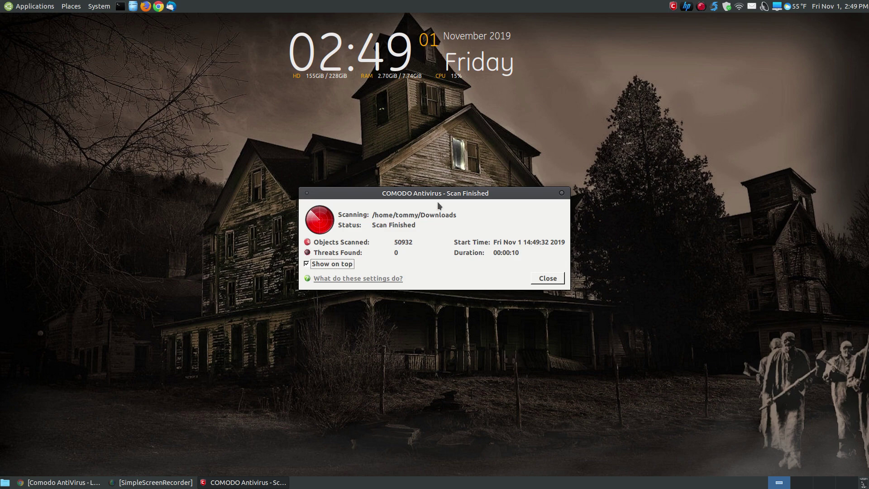
pyautogui.moveTo(434, 191); pyautogui.dragTo(436, 150)
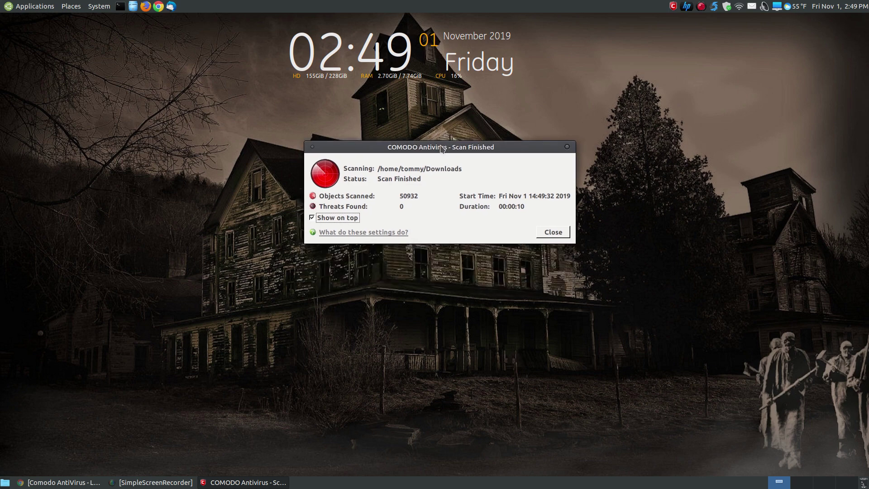
pyautogui.click(555, 237)
# - Open the COMODO Antivirus main window, try to run diagnostics from its summary, and dismiss the resulting notice
pyautogui.click(25, 7)
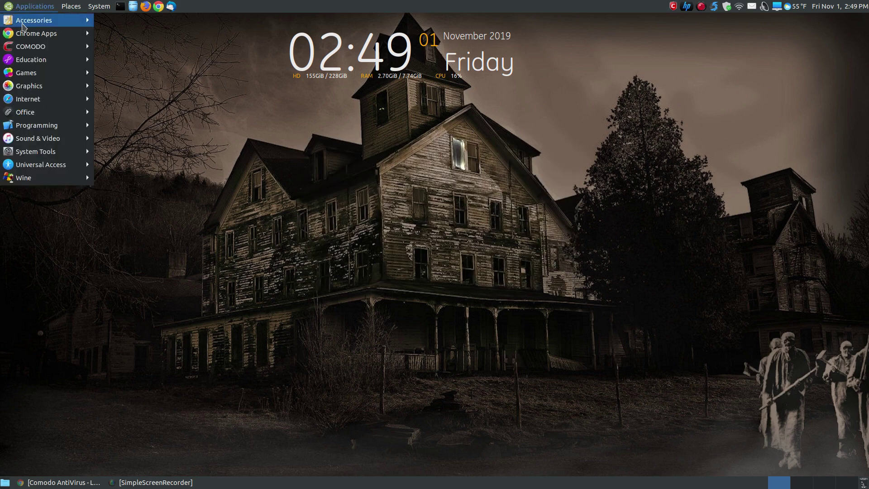
pyautogui.click(136, 46)
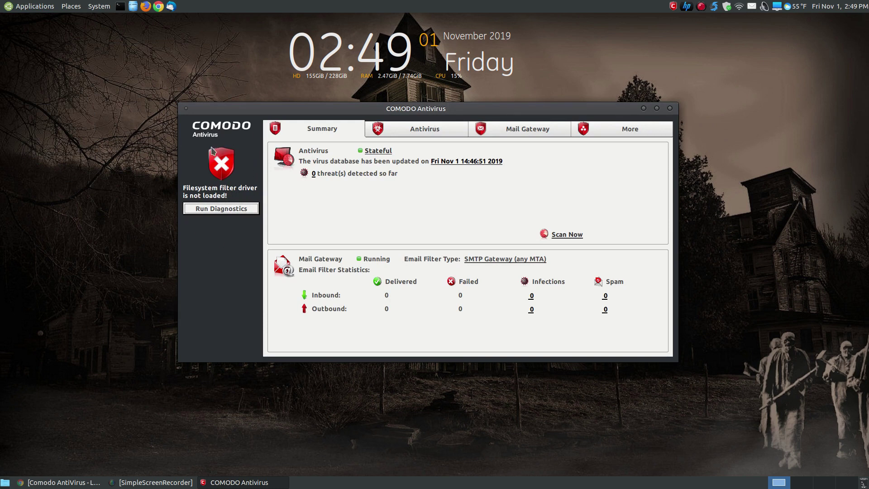
pyautogui.moveTo(492, 109); pyautogui.dragTo(477, 96)
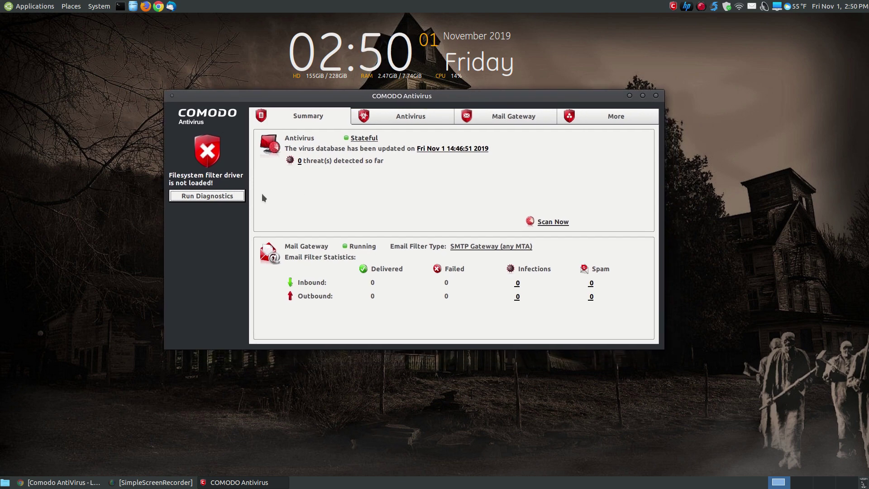
pyautogui.click(212, 196)
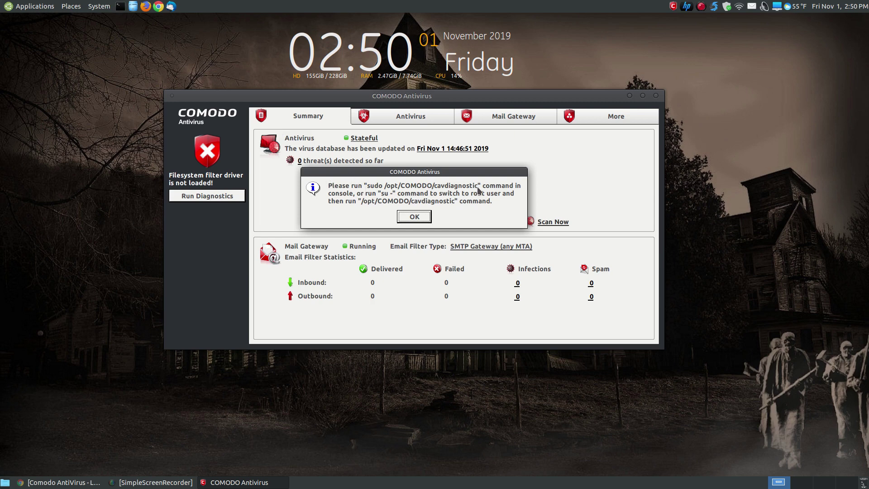
pyautogui.click(415, 217)
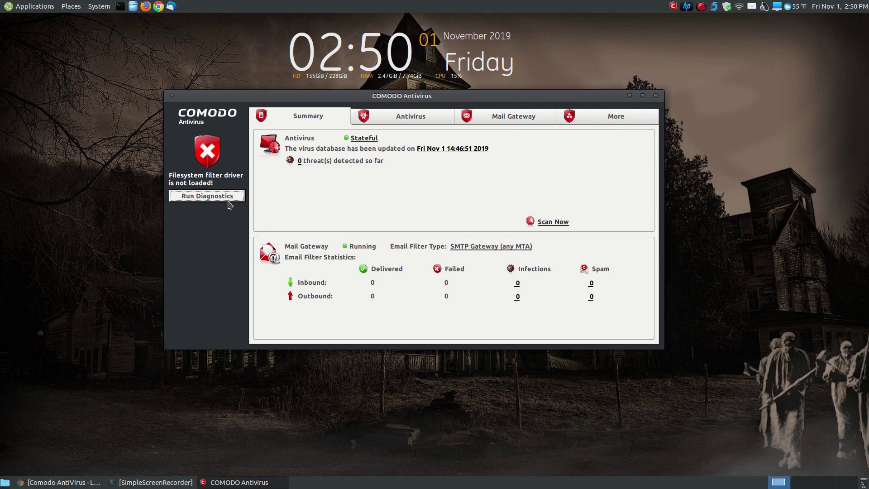
# - Look over the installed COMODO application entries, including Run Diagnostics, and close the antivirus window
pyautogui.click(13, 7)
pyautogui.moveTo(44, 47)
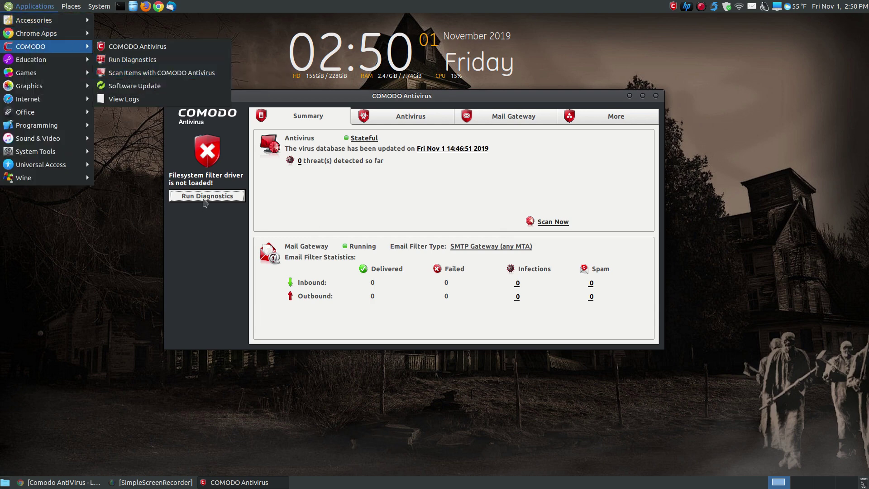
pyautogui.click(478, 102)
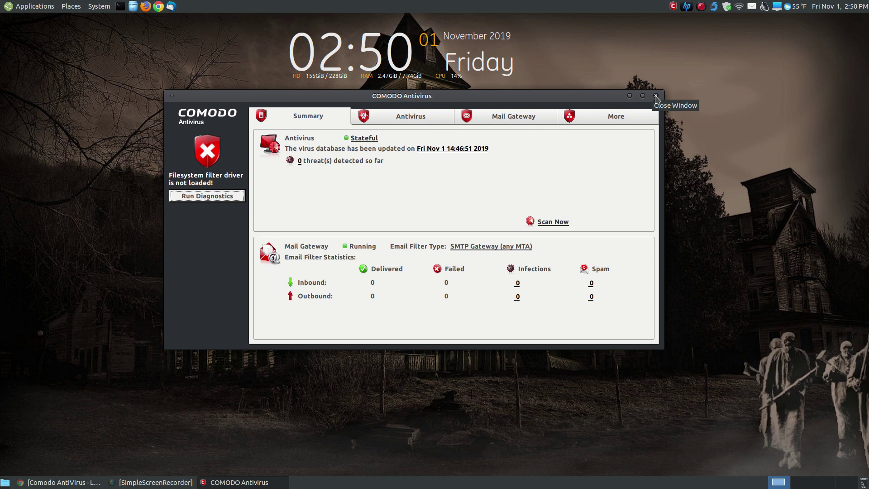
pyautogui.click(657, 96)
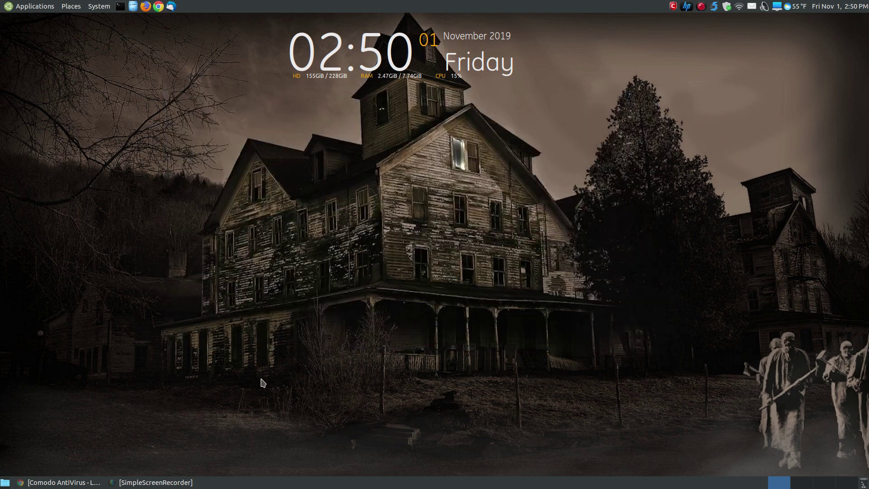